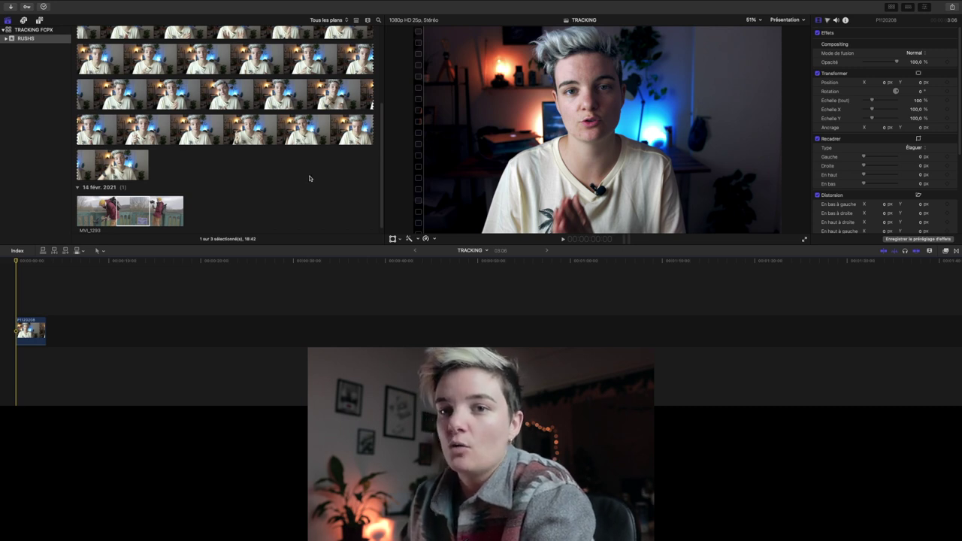
- Preview the clip, search titles for 'pers' and drag Personnalisé onto the speaker in the viewer
left_click(23, 261)
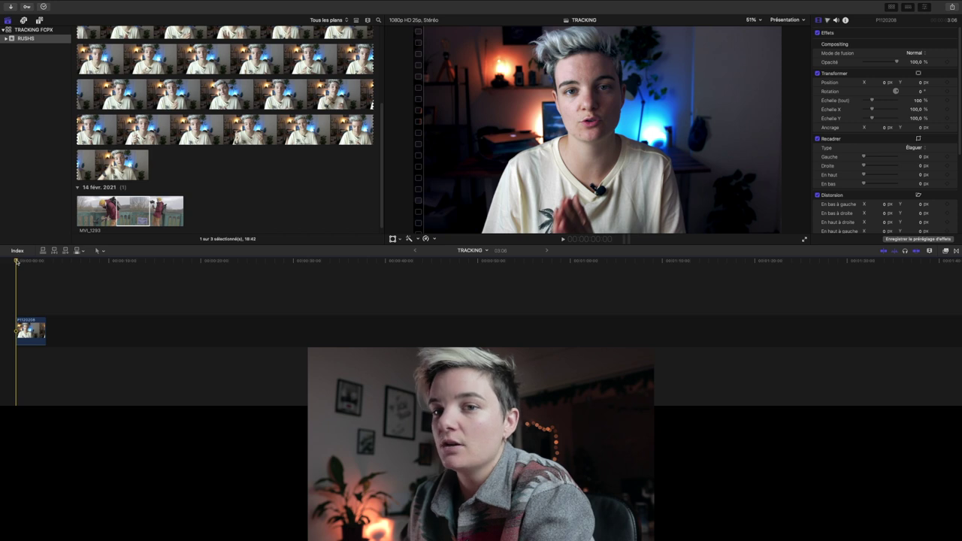
mouse_move(22, 261)
left_mouse_down()
mouse_move(38, 263)
mouse_move(17, 263)
left_mouse_up()
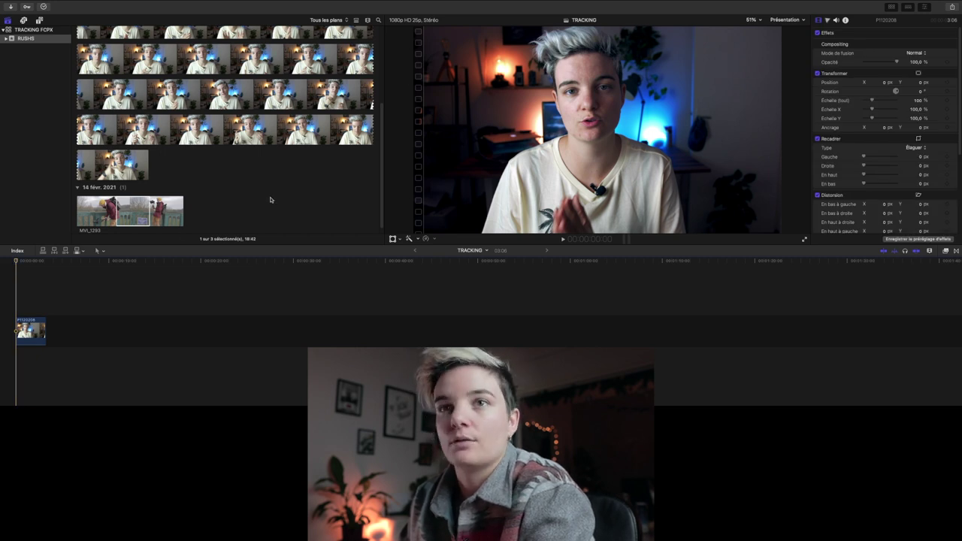
left_click(39, 21)
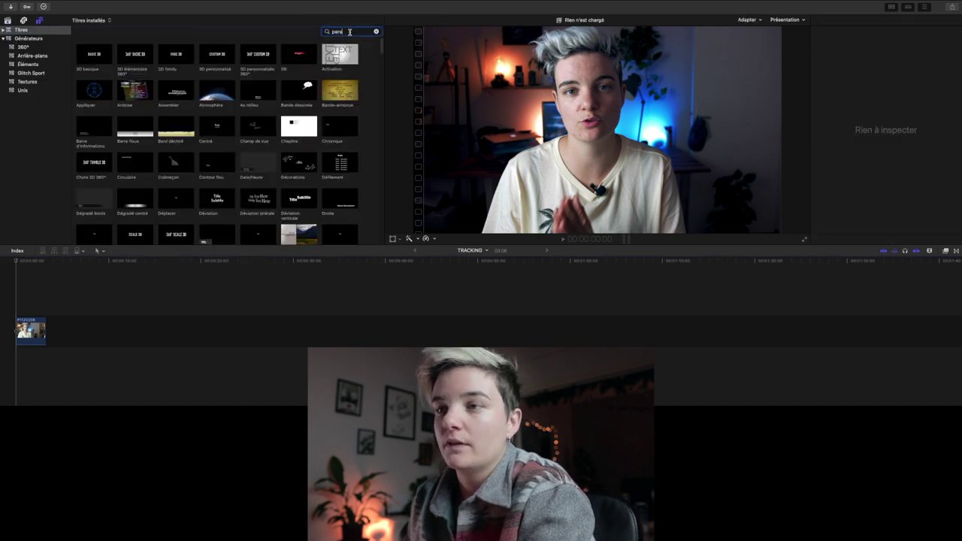
type("s")
left_click(221, 57)
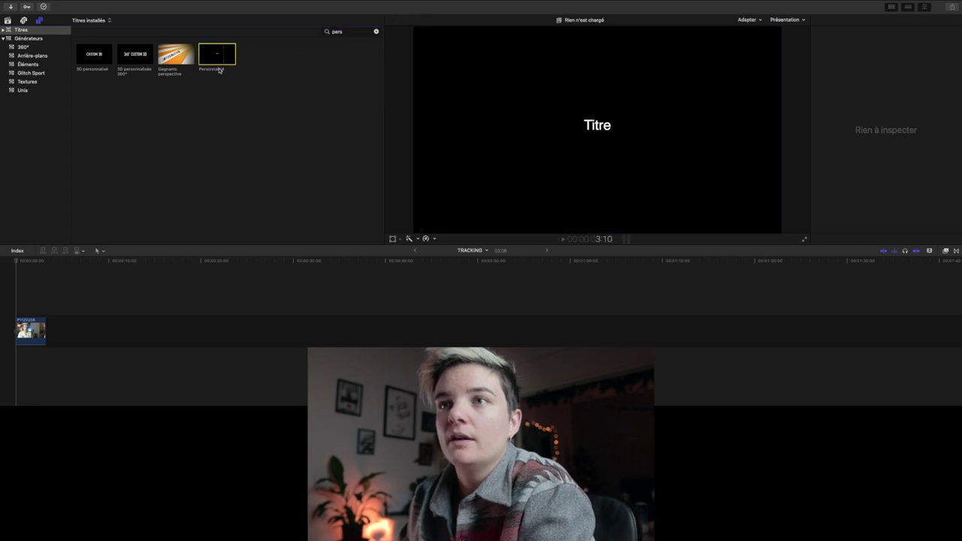
mouse_move(276, 70)
left_mouse_down()
mouse_move(555, 131)
mouse_move(594, 130)
left_mouse_up()
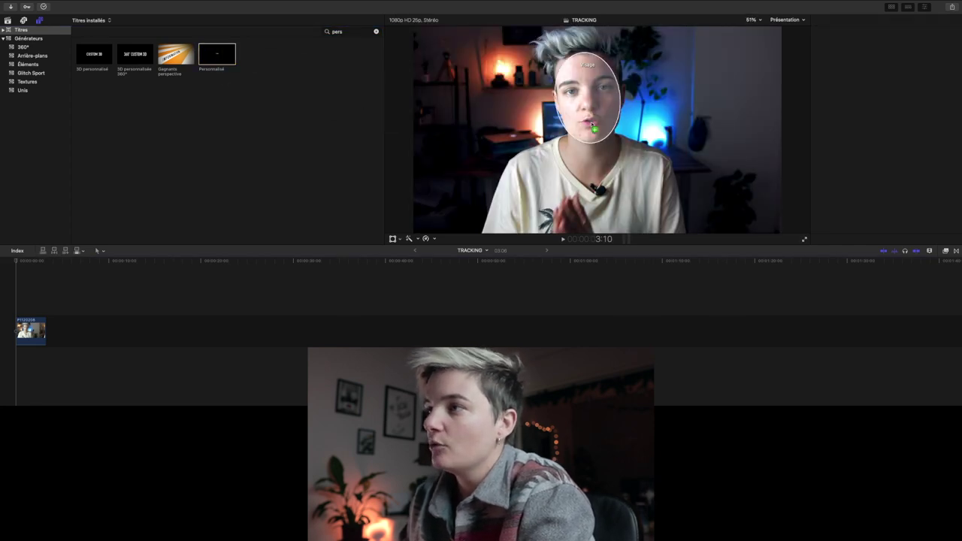
- Drop the Personnalisé title onto the detected 'Visage' face target to create a face track
key("super+4")
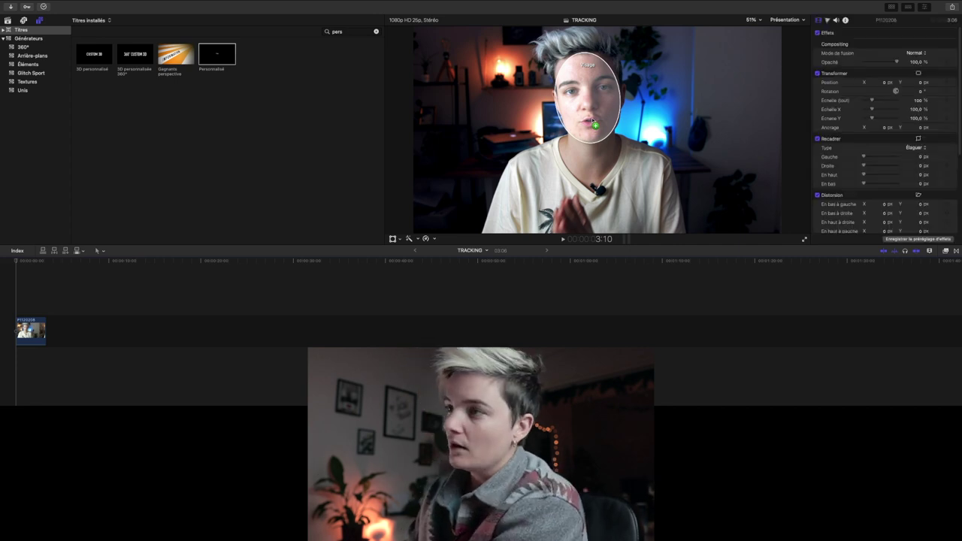
left_click_drag(594, 125, 593, 116)
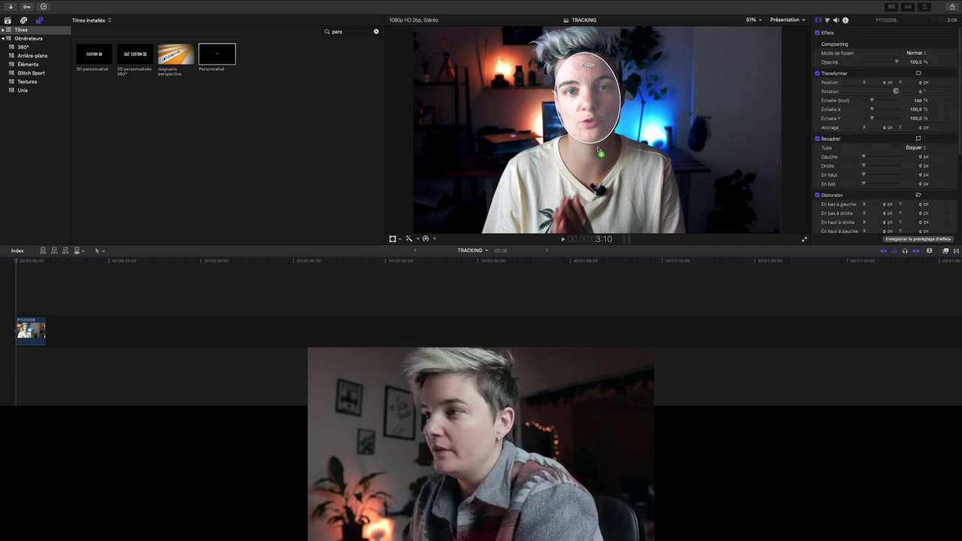
mouse_move(599, 149)
left_mouse_down()
mouse_move(604, 205)
mouse_move(614, 119)
mouse_move(602, 116)
left_mouse_up()
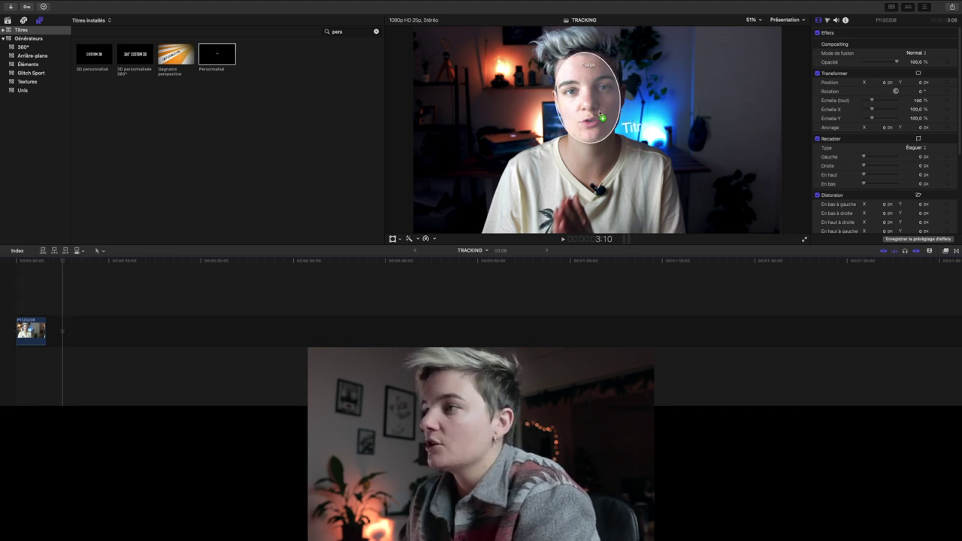
left_click_drag(602, 117, 603, 117)
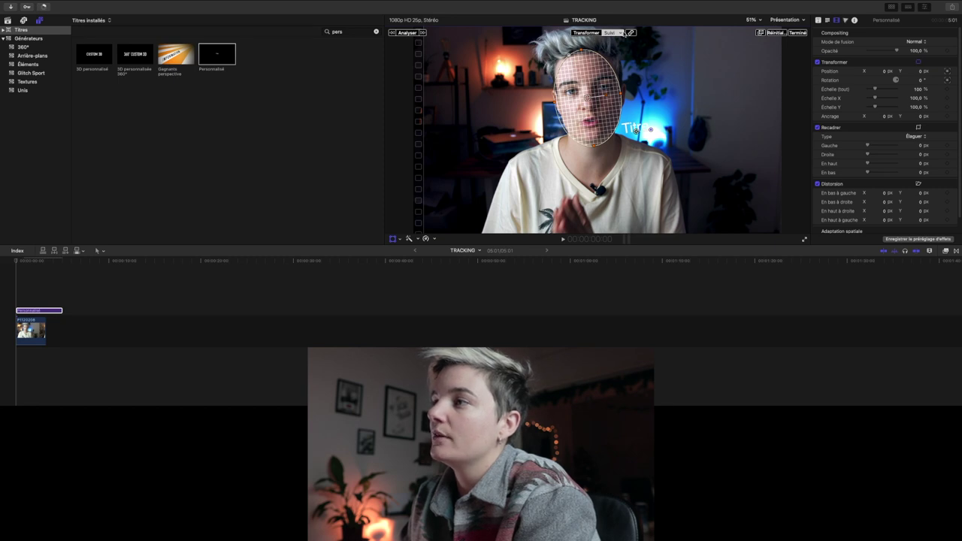
- Check the face tracking source, then run Analyser to complete the Combiné motion track
left_click(621, 35)
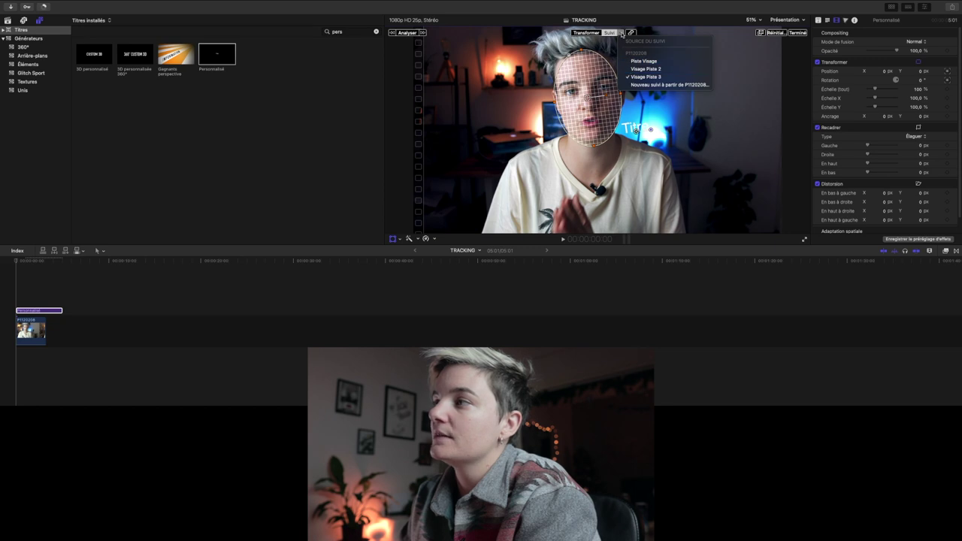
left_click(621, 35)
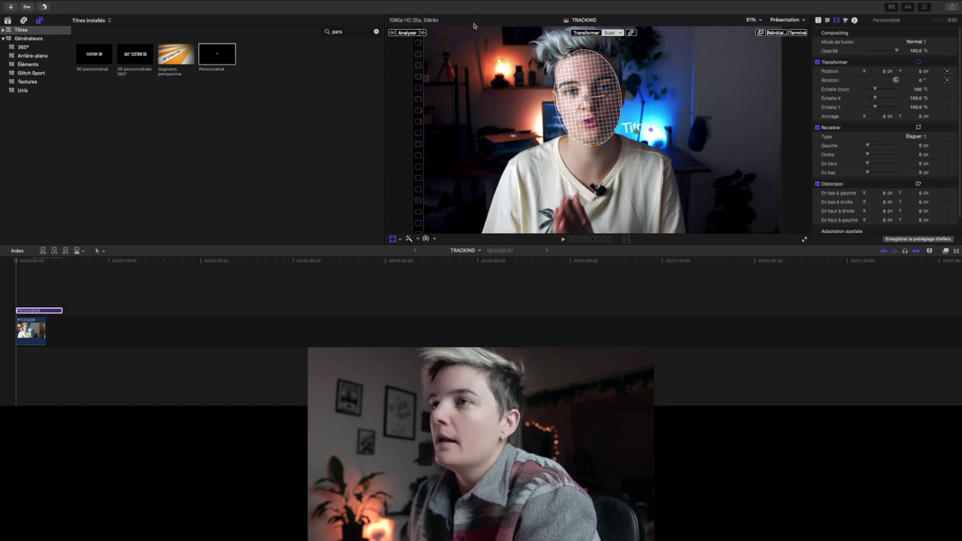
left_click(408, 33)
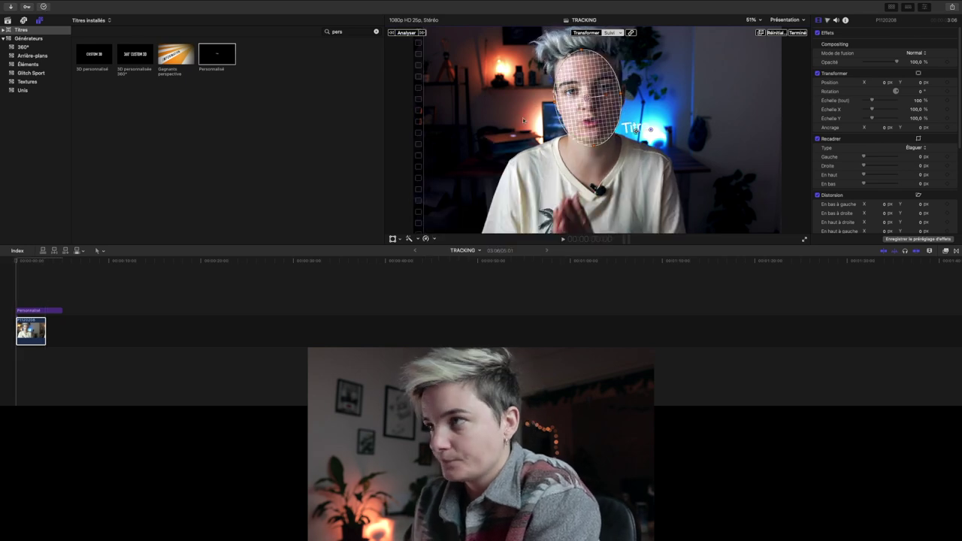
- Move the tracked 'Titre' text to the chest at -236.1, -237 px, rotated -7°
left_click(16, 262)
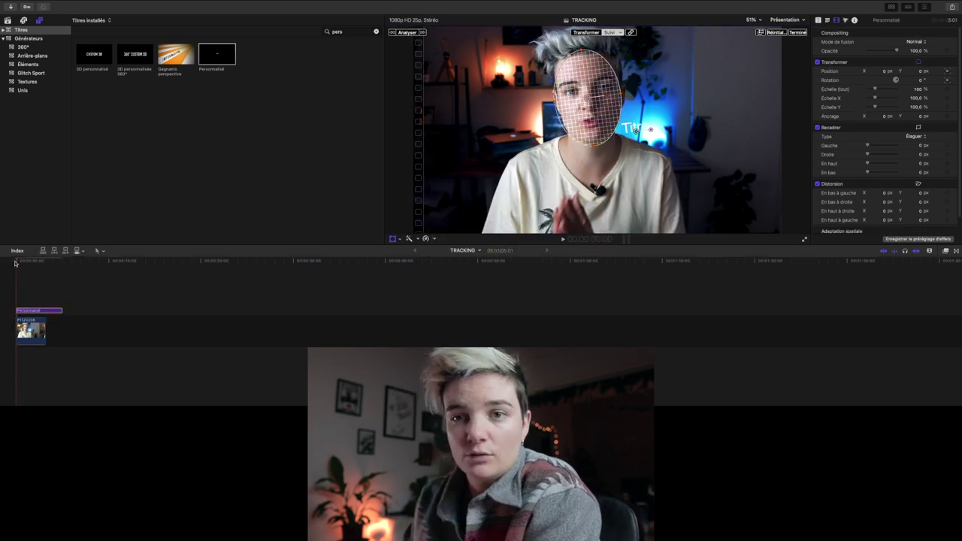
key("space")
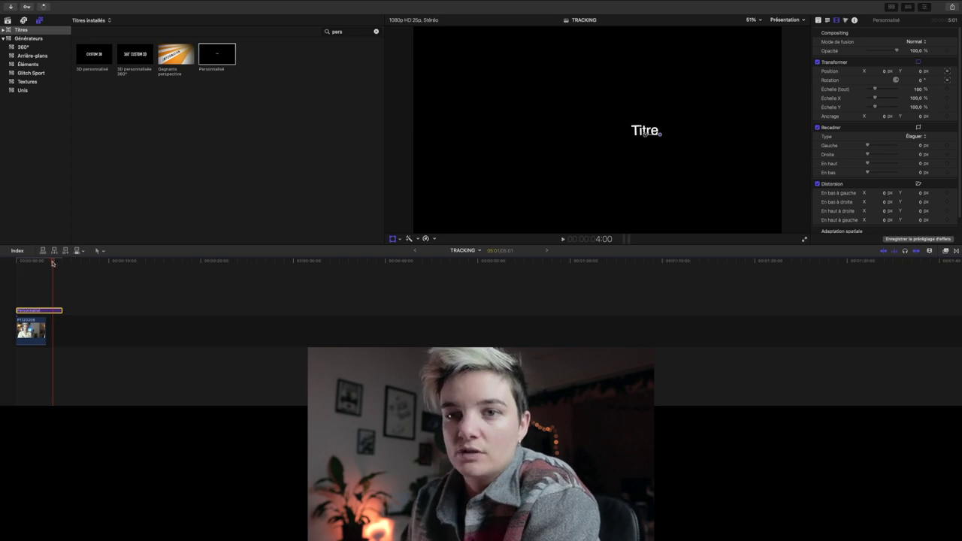
left_click_drag(52, 262, 12, 266)
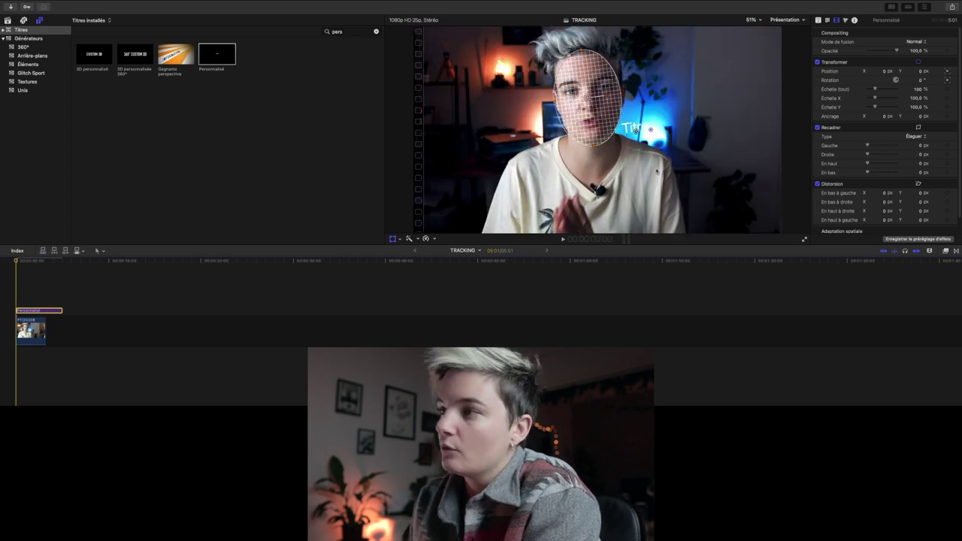
mouse_move(636, 131)
left_mouse_down()
mouse_move(591, 176)
mouse_move(605, 176)
left_mouse_up()
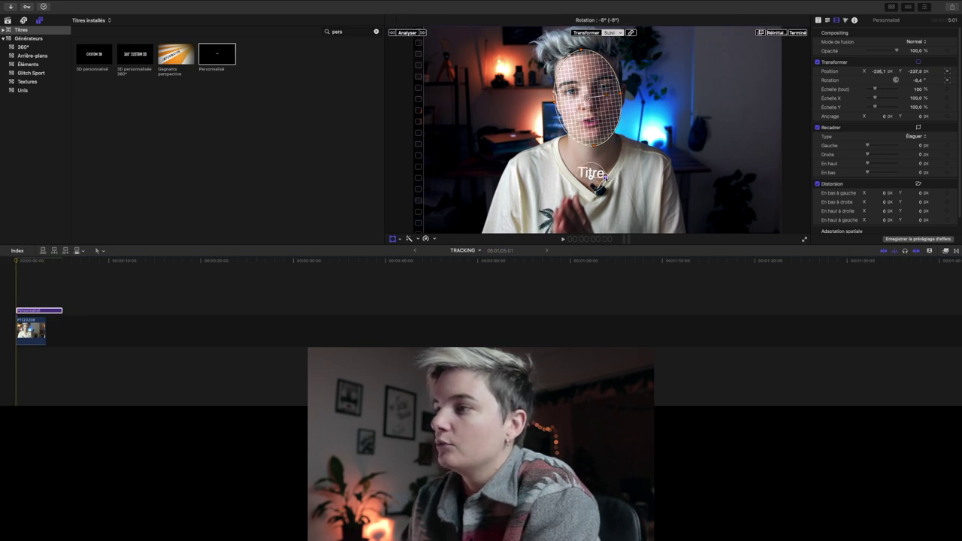
left_click_drag(606, 176, 605, 176)
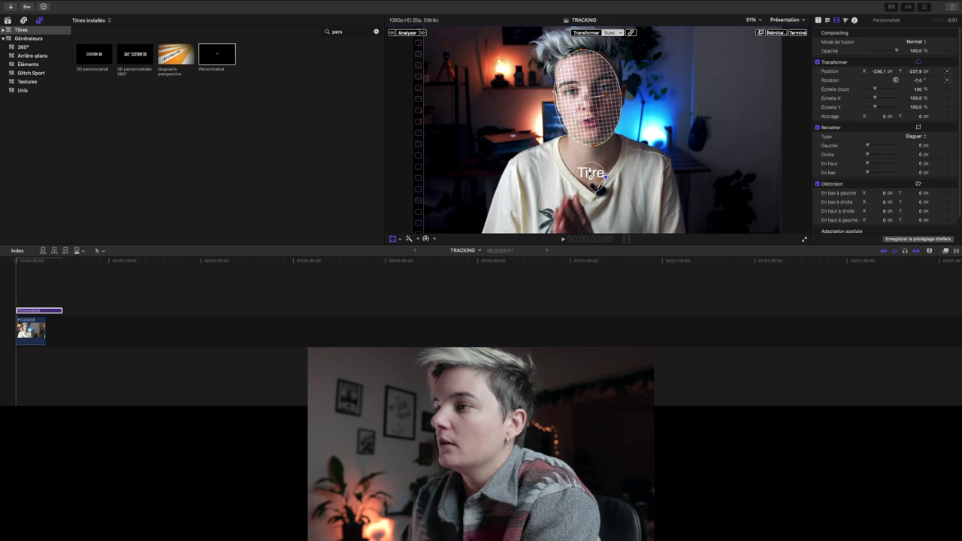
- Replace the title text 'Titre' with 'Face caméra'
double_click(592, 173)
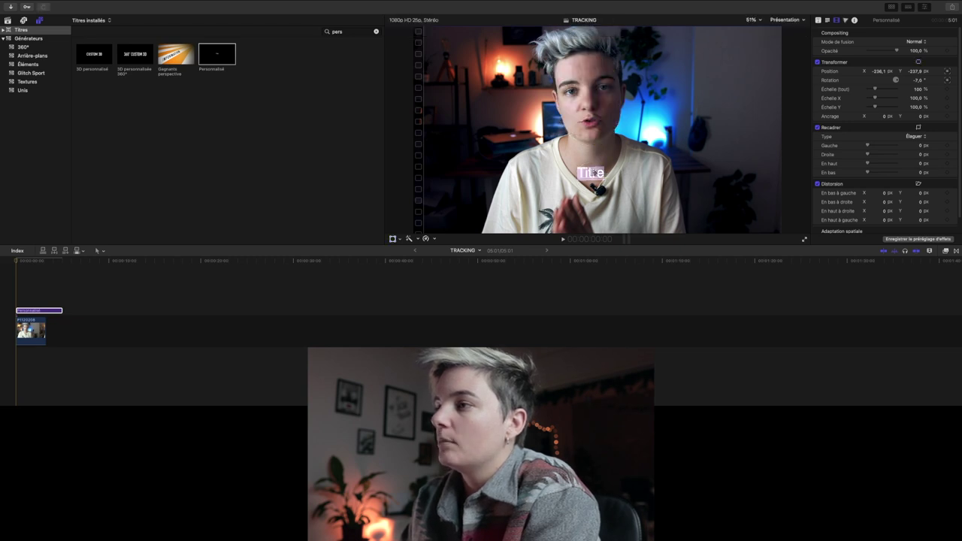
key("BackSpace")
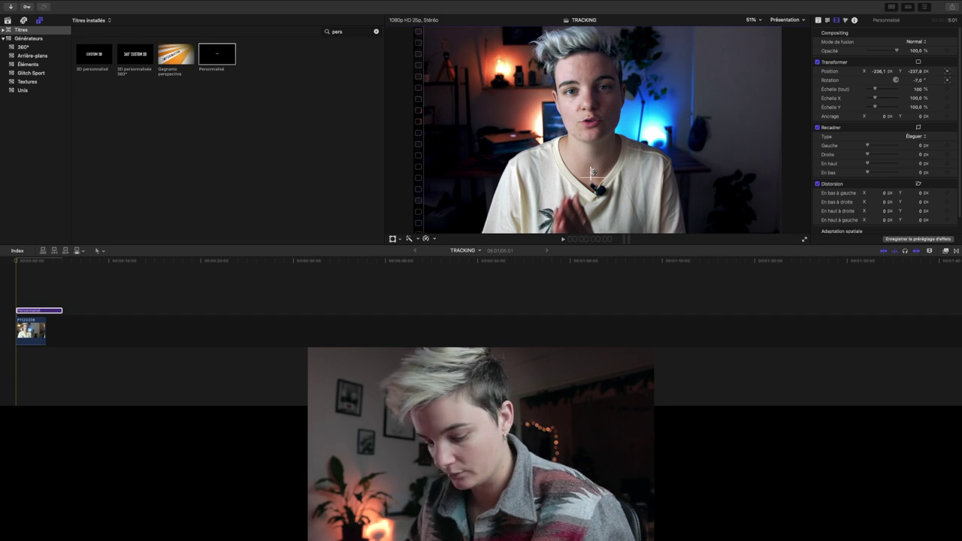
type("Face caméra")
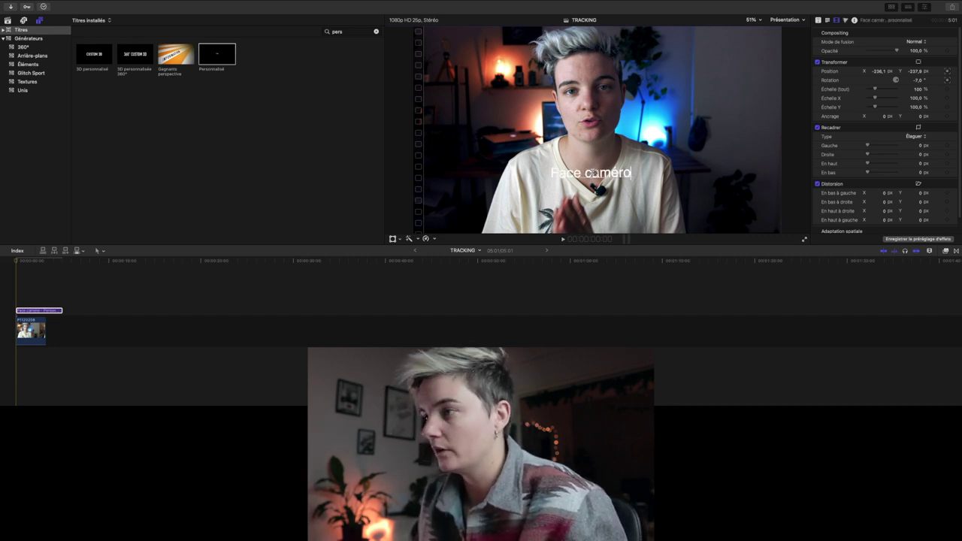
key("BackSpace")
type("a")
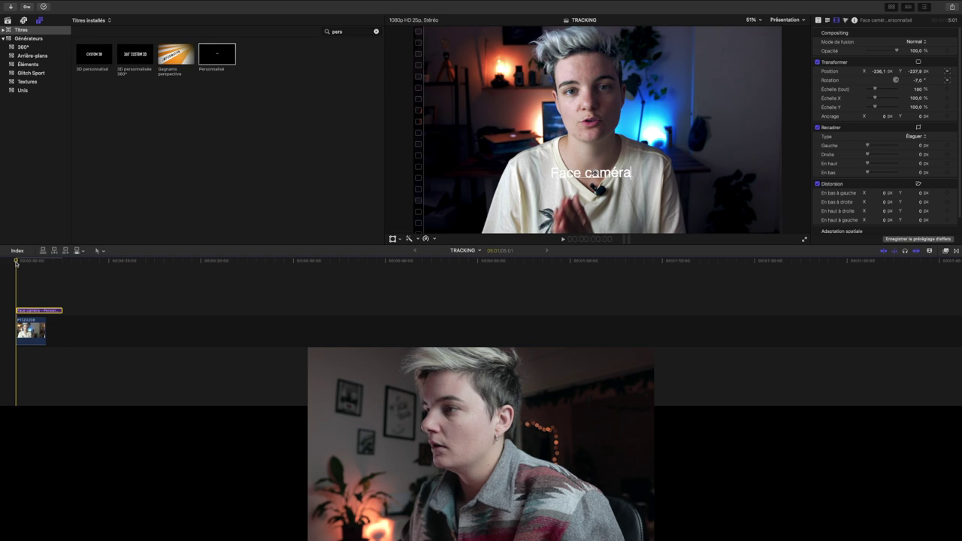
key("Escape")
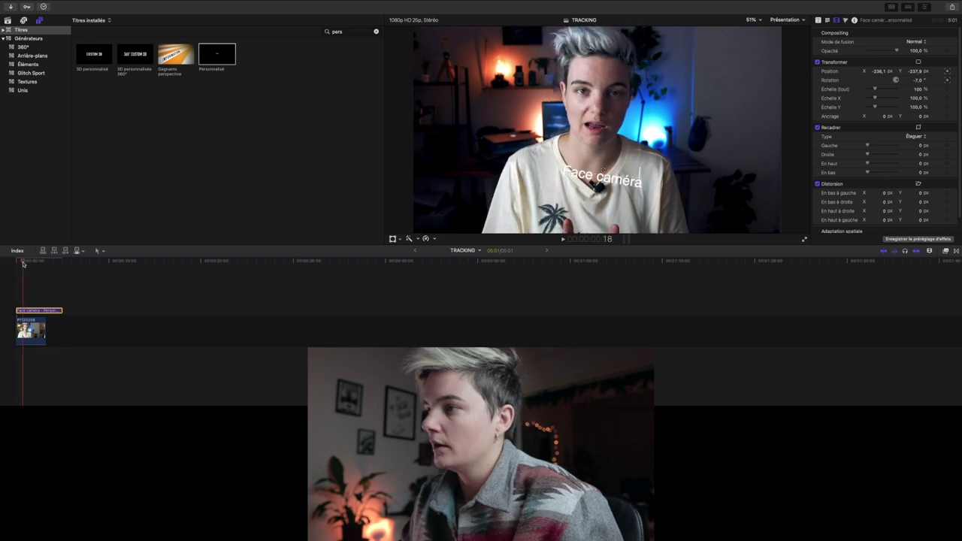
- Play back to confirm the title follows the speaker, then return to the start
key("space")
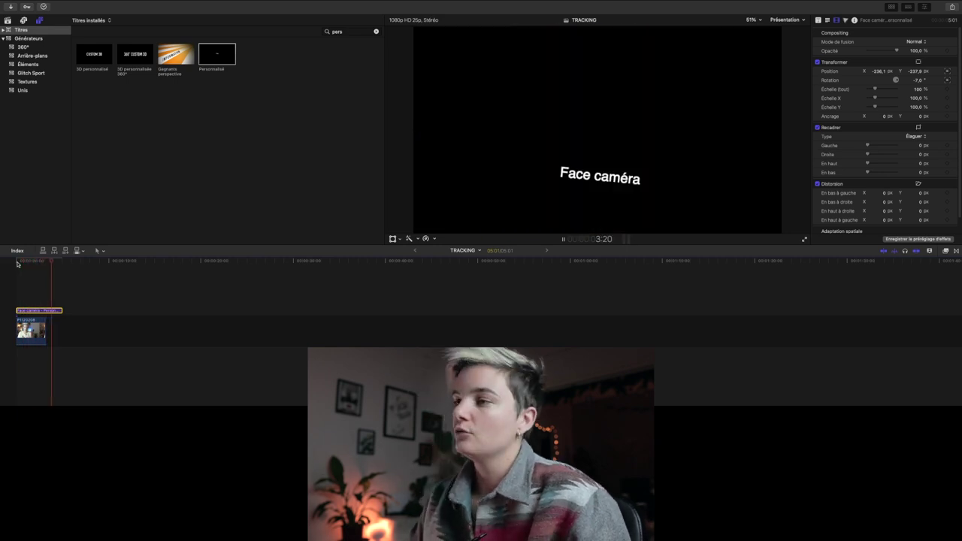
key("space")
left_click(17, 263)
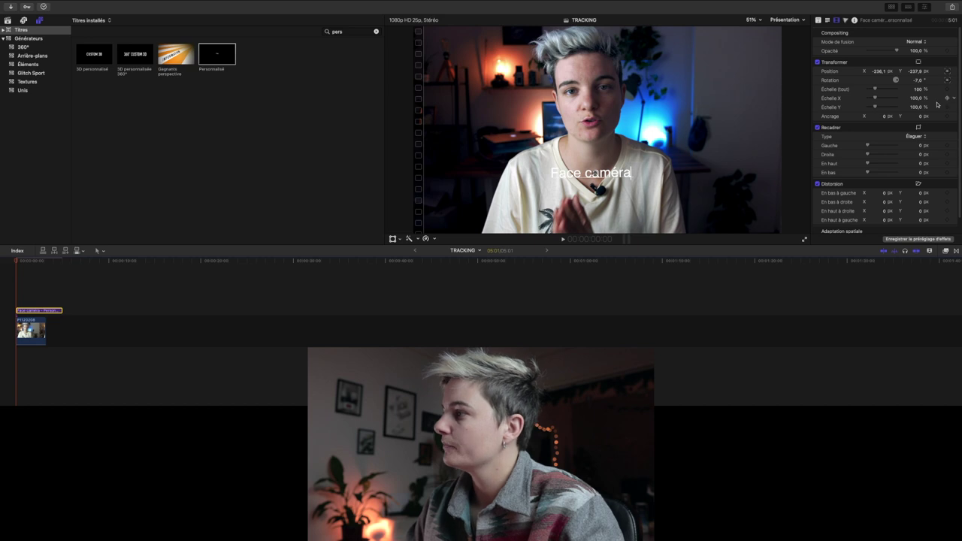
- Stop the title following the face's rotation in its transform tracking options, then preview
scroll(911, 137, "down", 2)
scroll(911, 137, "up", 2)
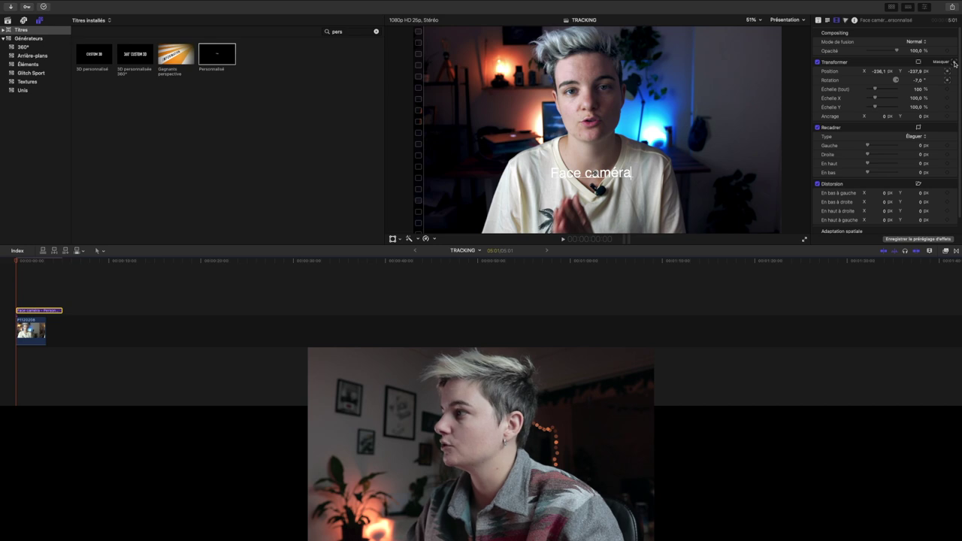
left_click(955, 63)
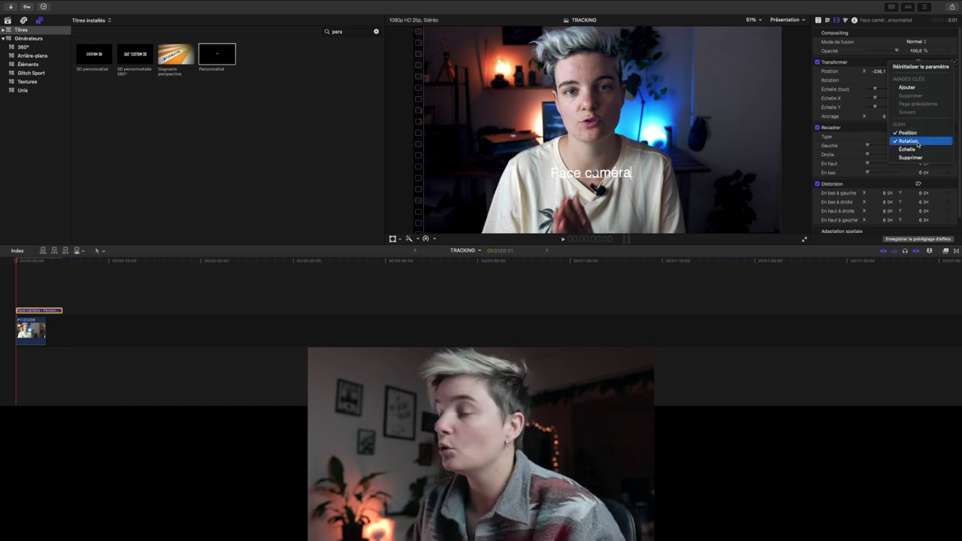
left_click(918, 142)
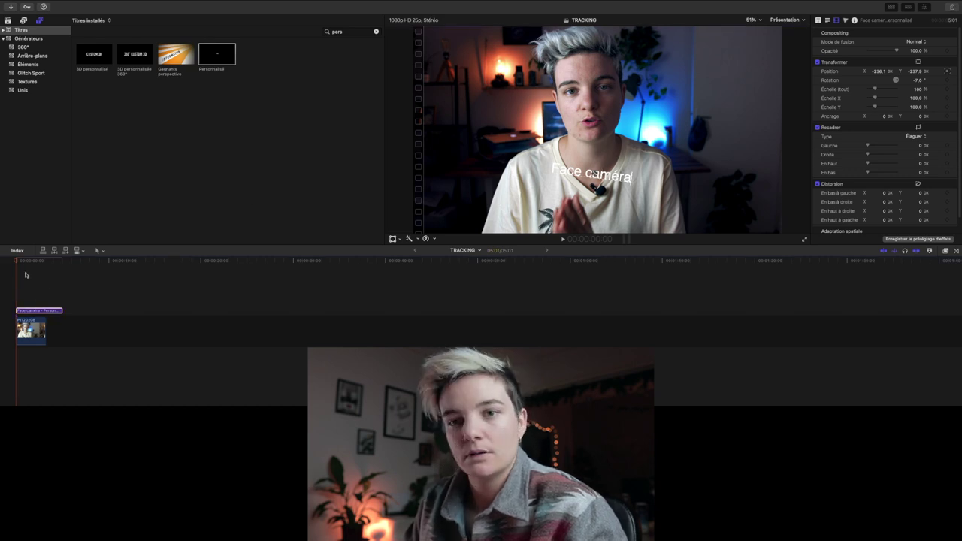
key("space")
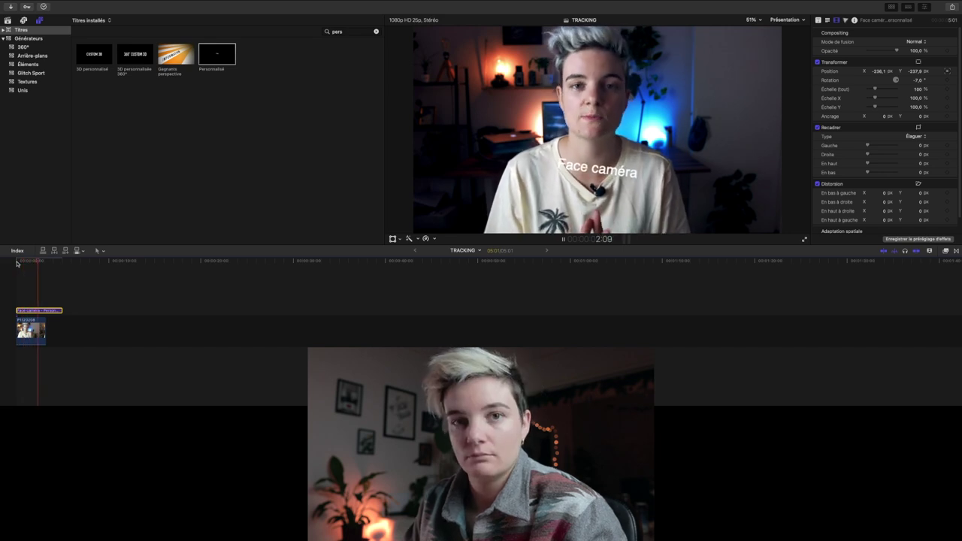
key("space")
- Set the 'Face caméra' title's rotation to 0° so it sits level
left_click(17, 261)
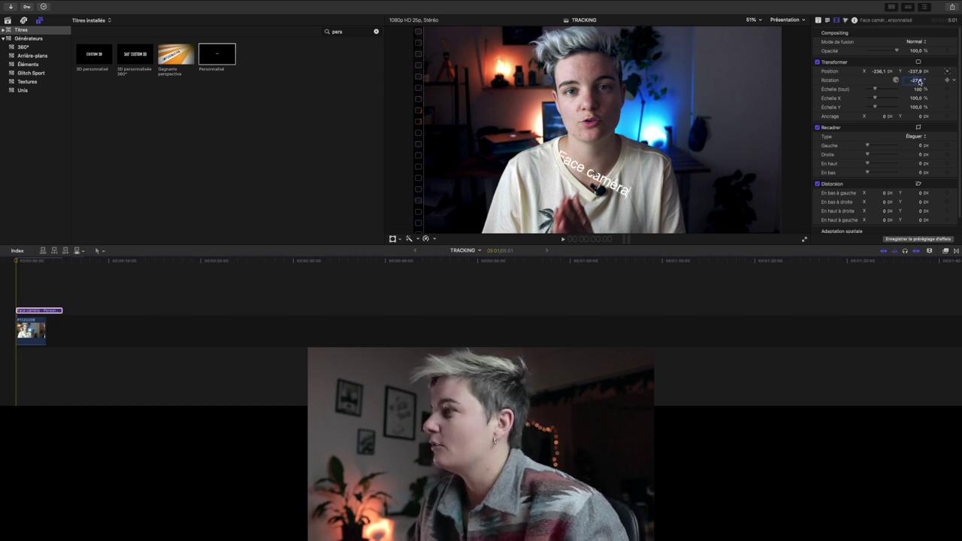
type("0")
key("Return")
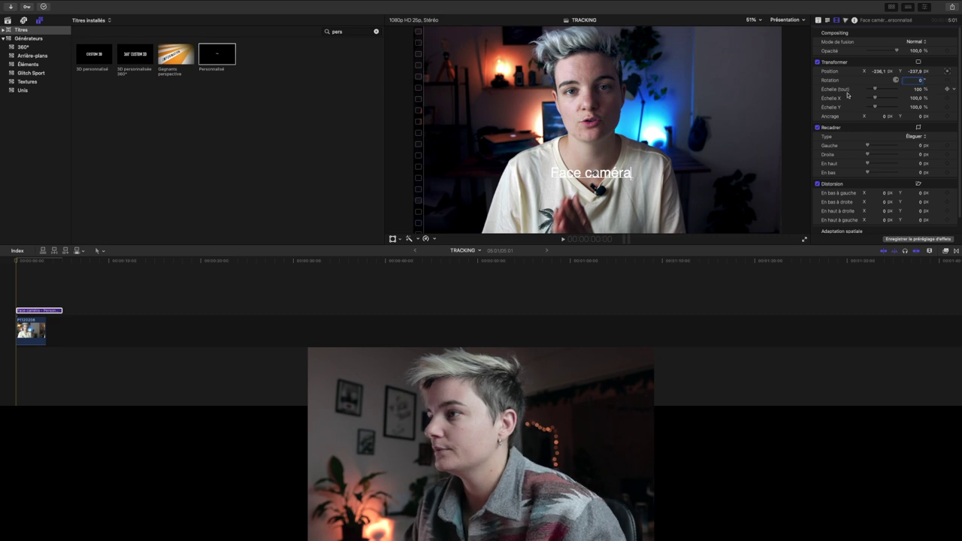
- Preview from the start, then trim the Face caméra title clip's end shorter
left_click(17, 261)
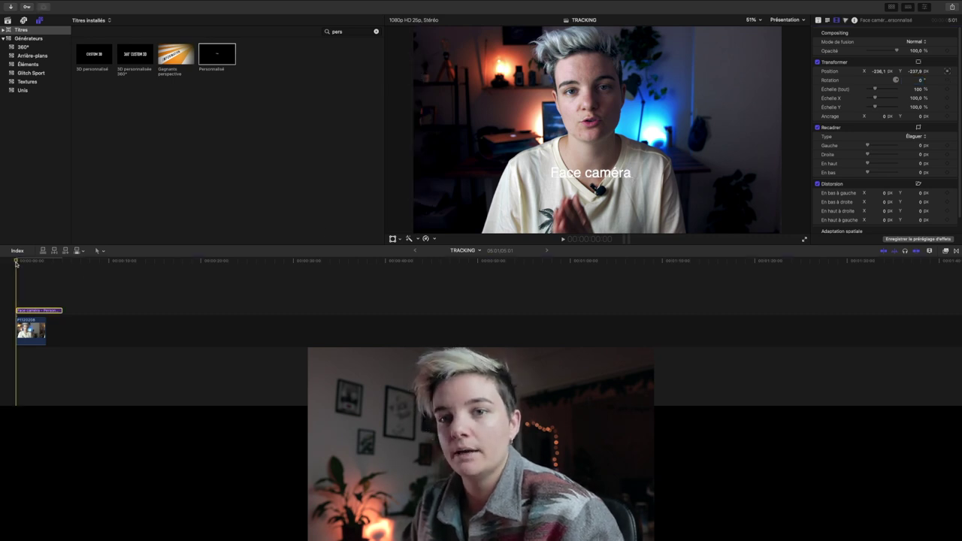
key("space")
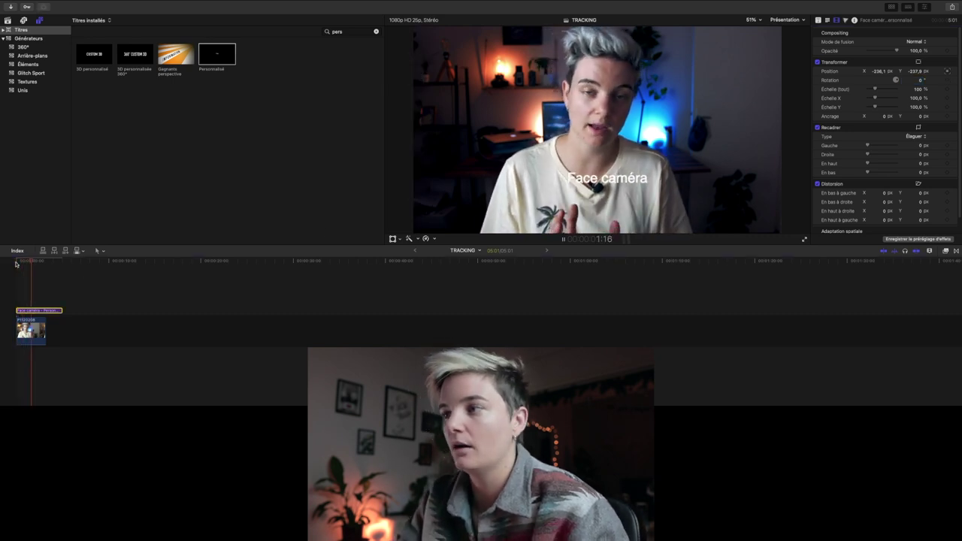
key("space")
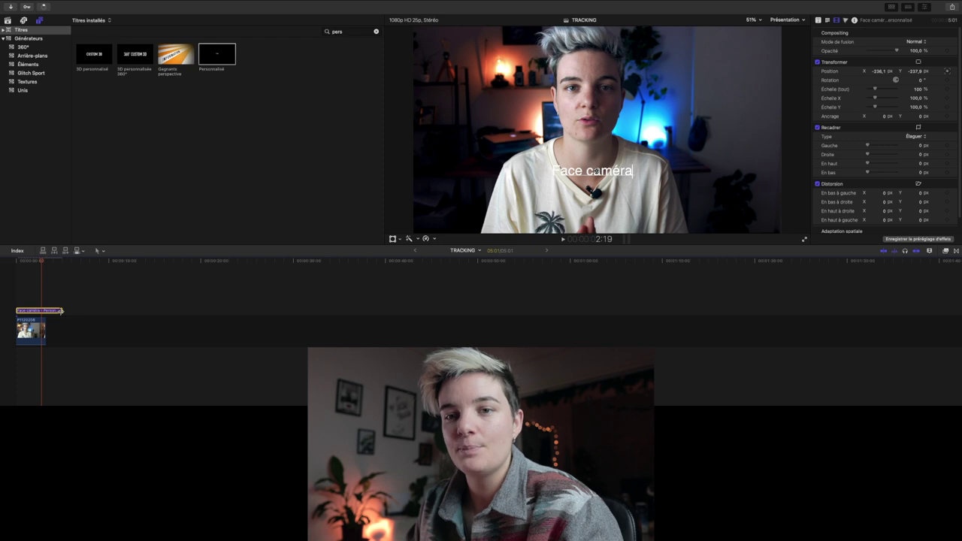
left_click_drag(62, 311, 45, 310)
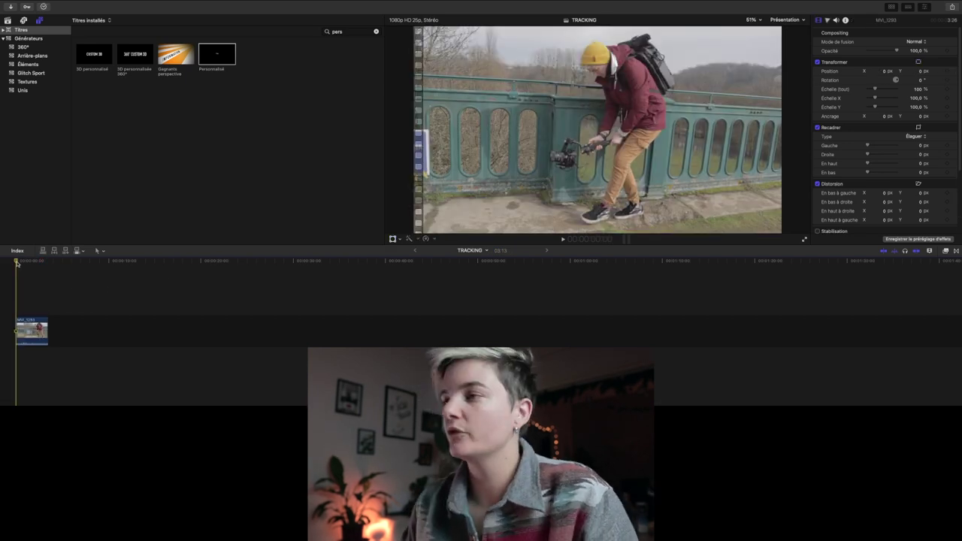
- Select the MVI_1293 clip and add a new tracker under Suivis in the video inspector
left_click(22, 339)
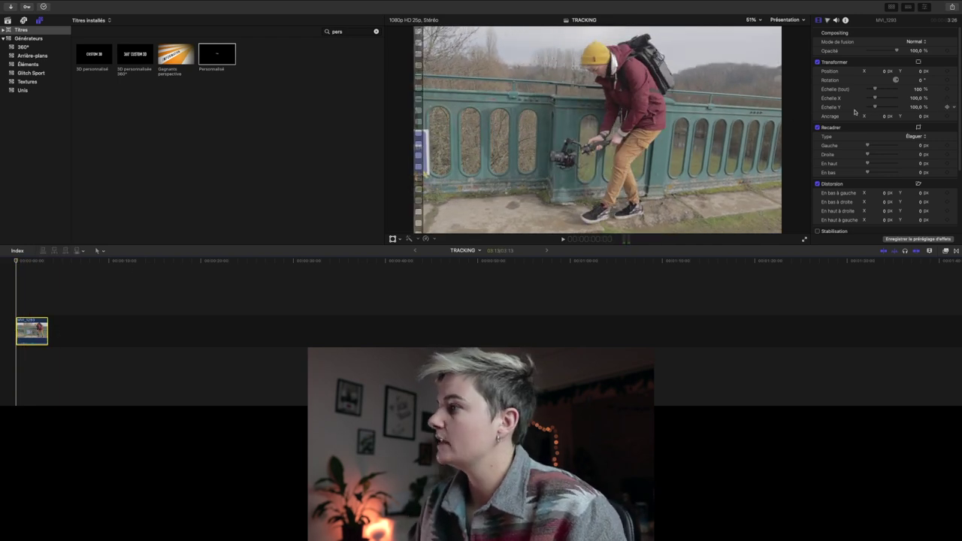
scroll(862, 108, "down", 3)
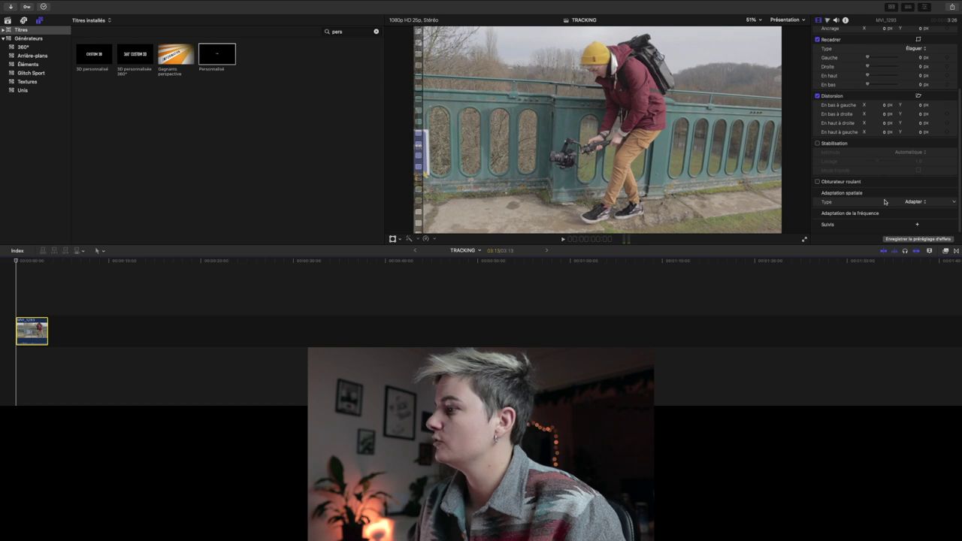
mouse_move(852, 218)
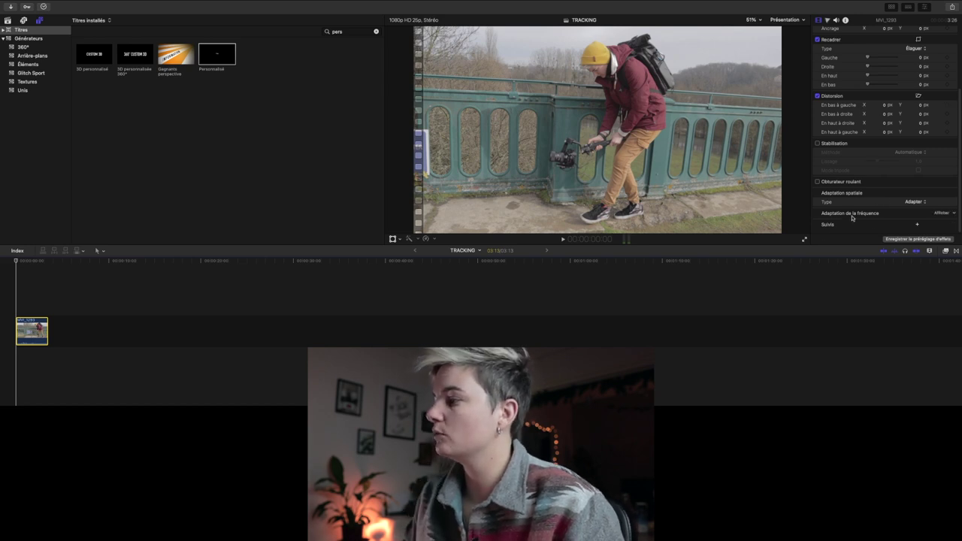
mouse_move(918, 226)
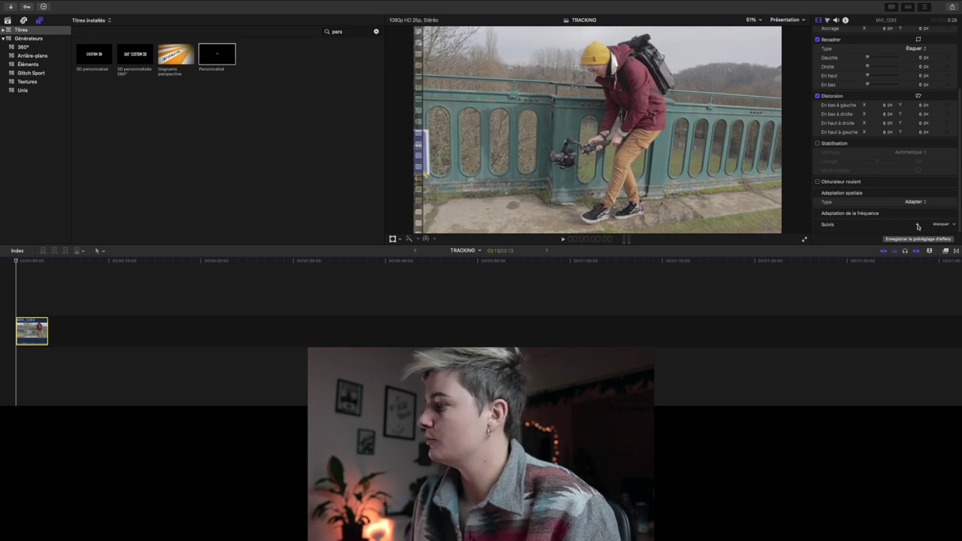
left_click(918, 227)
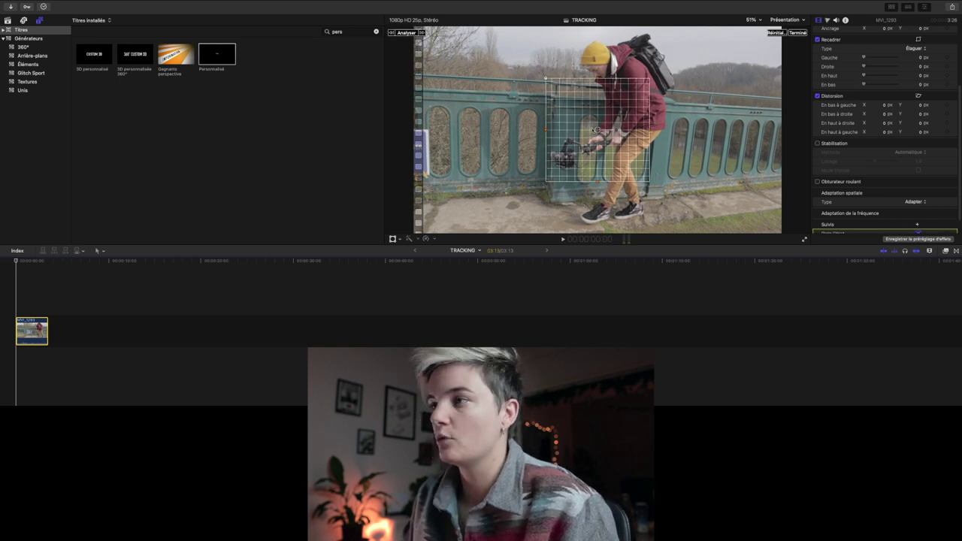
- Shrink the MVI_1293 tracker box to frame just the camera on the gimbal, then preview
left_click(549, 82)
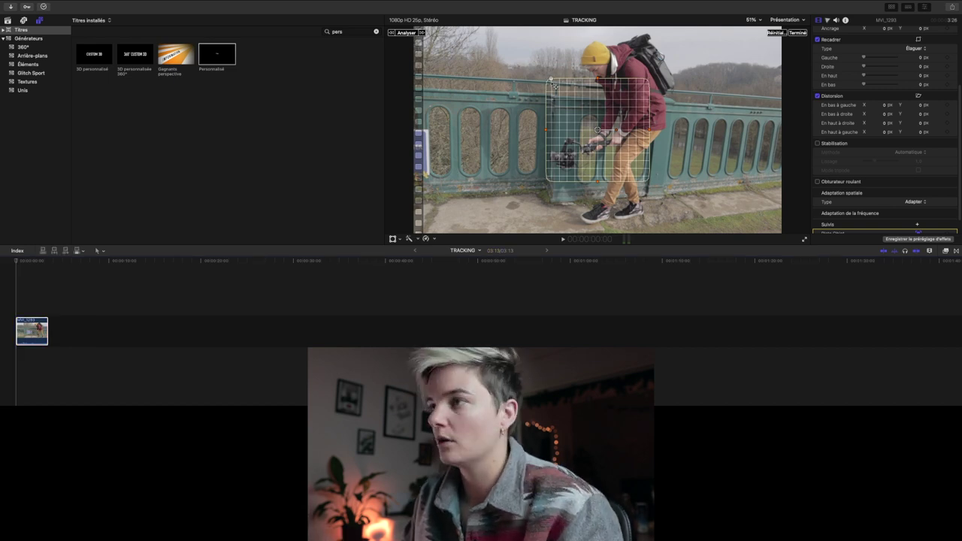
left_click_drag(650, 75, 566, 159)
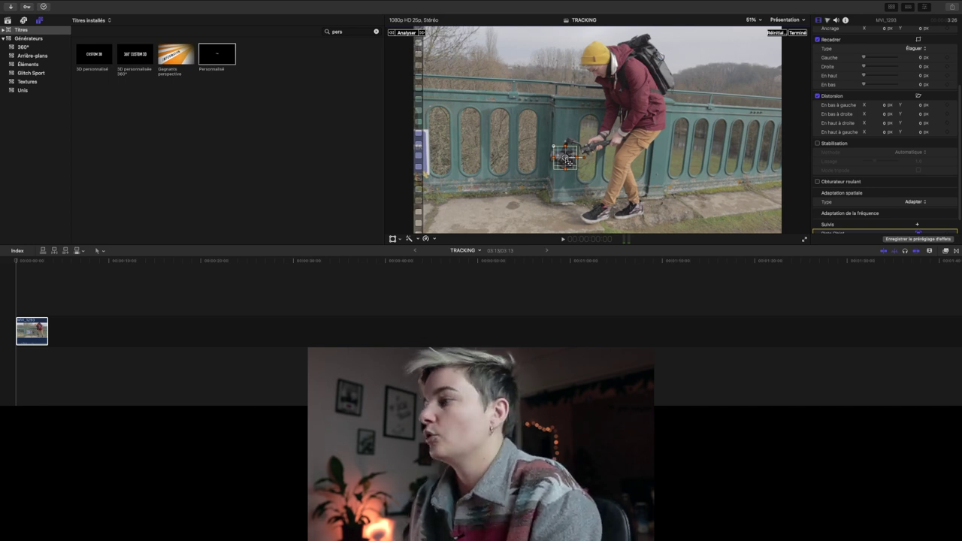
key("space")
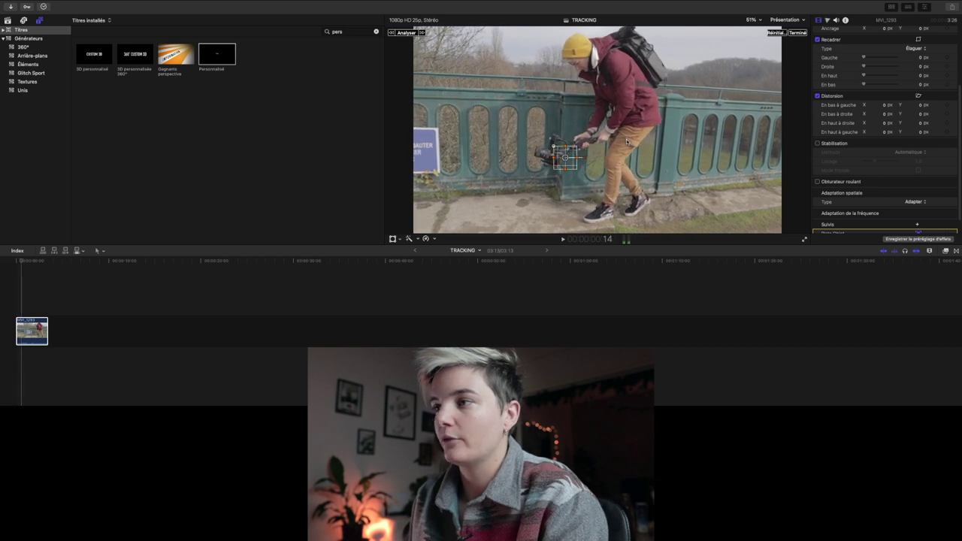
key("Home")
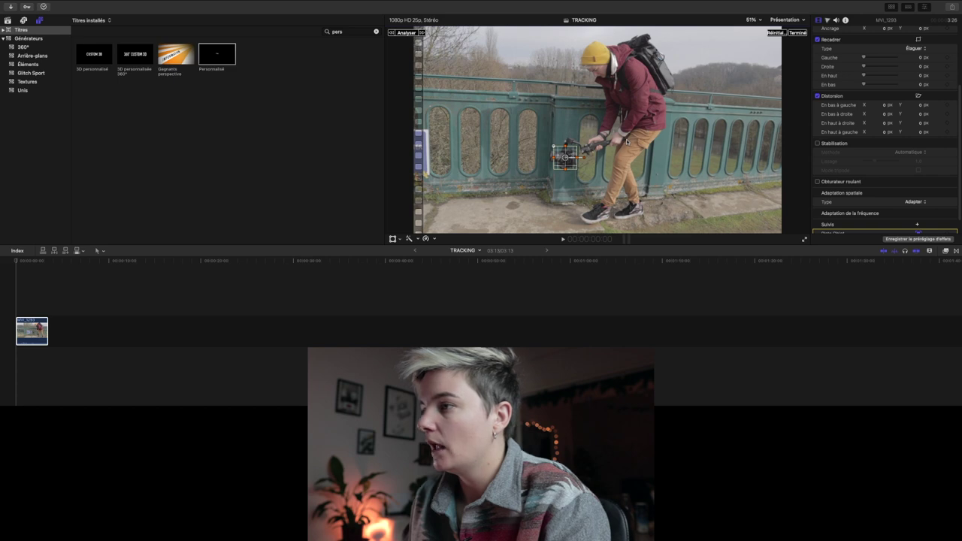
scroll(875, 192, "down", 2)
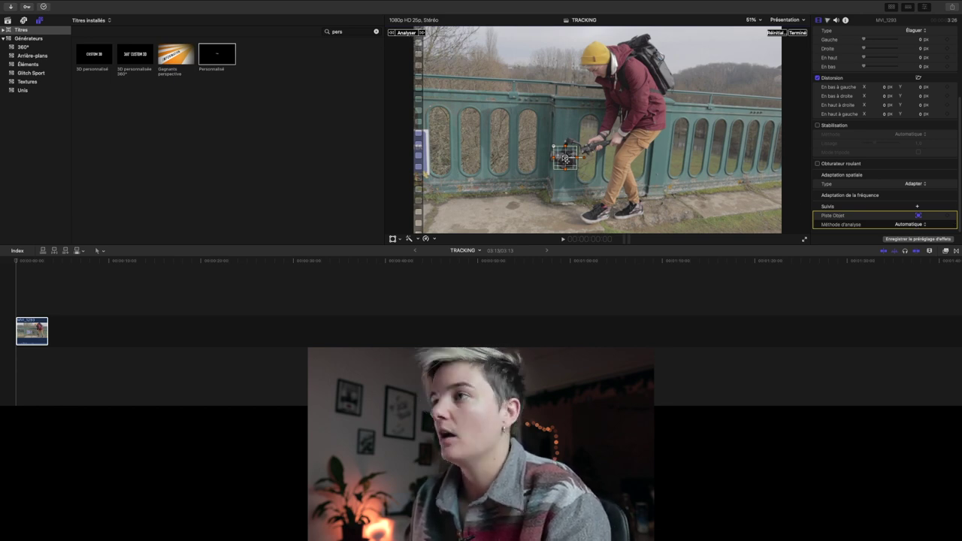
- Set the object track's analysis method to Nuage de points and add a keyframe
left_click(911, 225)
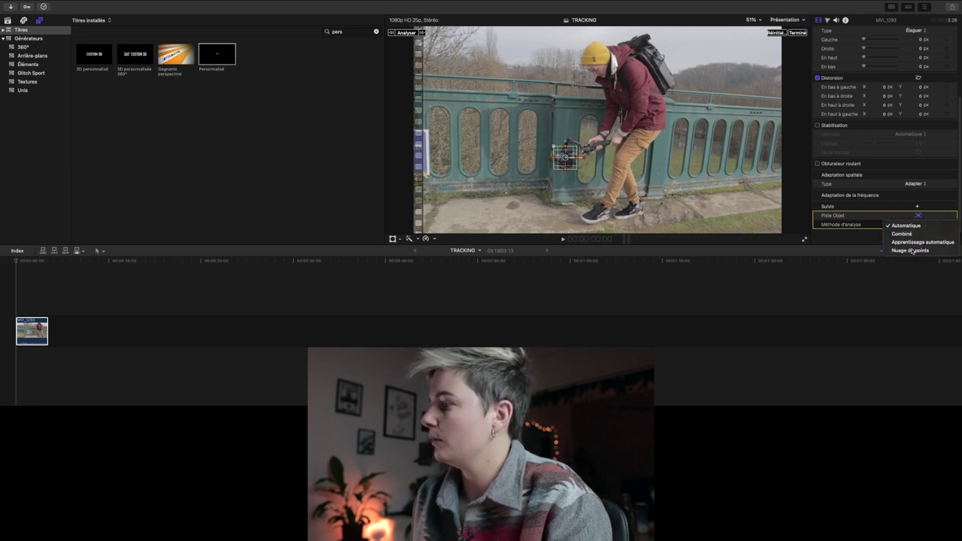
left_click(911, 250)
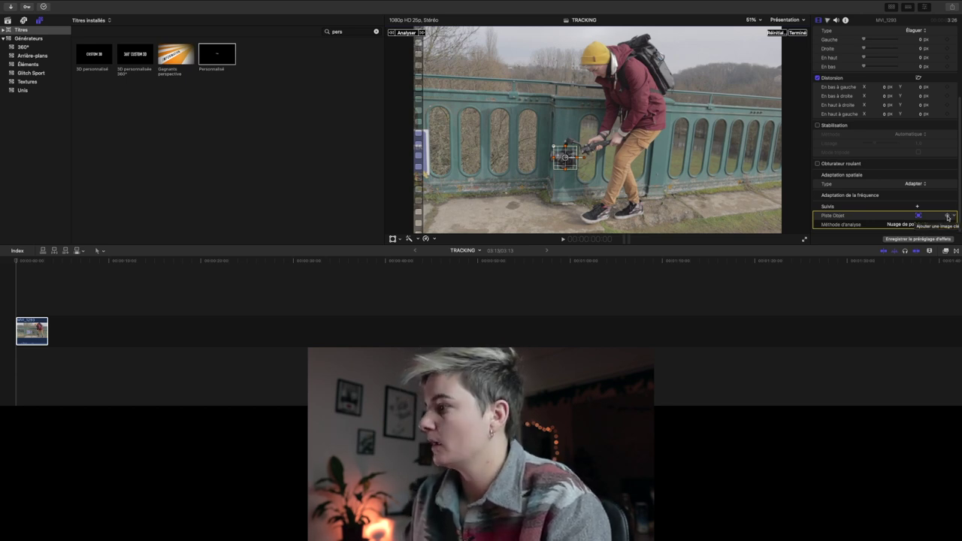
left_click(948, 218)
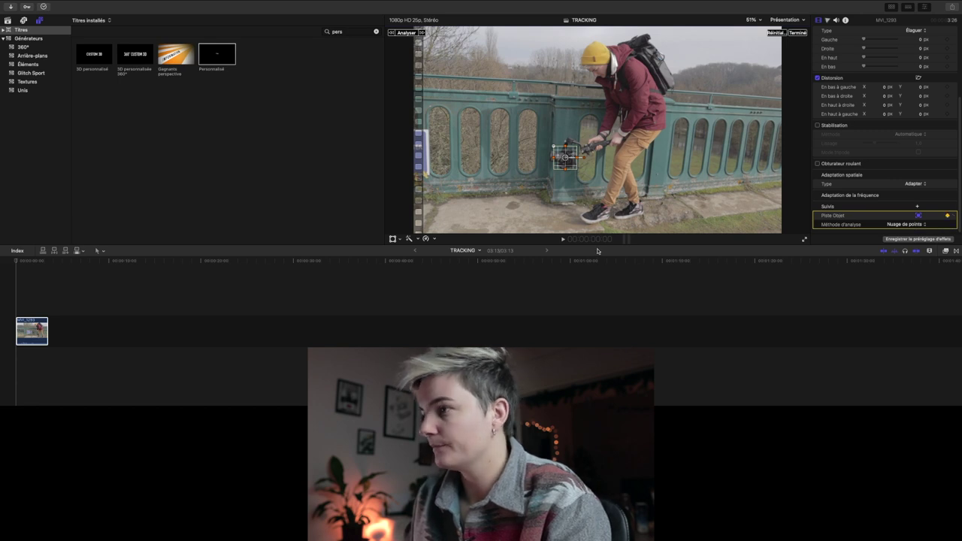
- Step frame by frame through the opening frames, checking the box stays on the gimbal
key("Right")
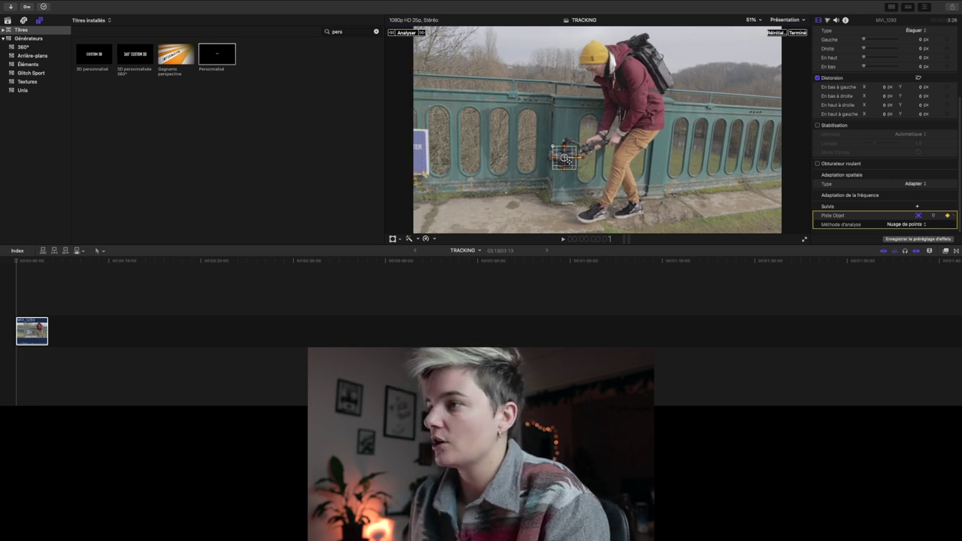
key("Right")
key("Right")
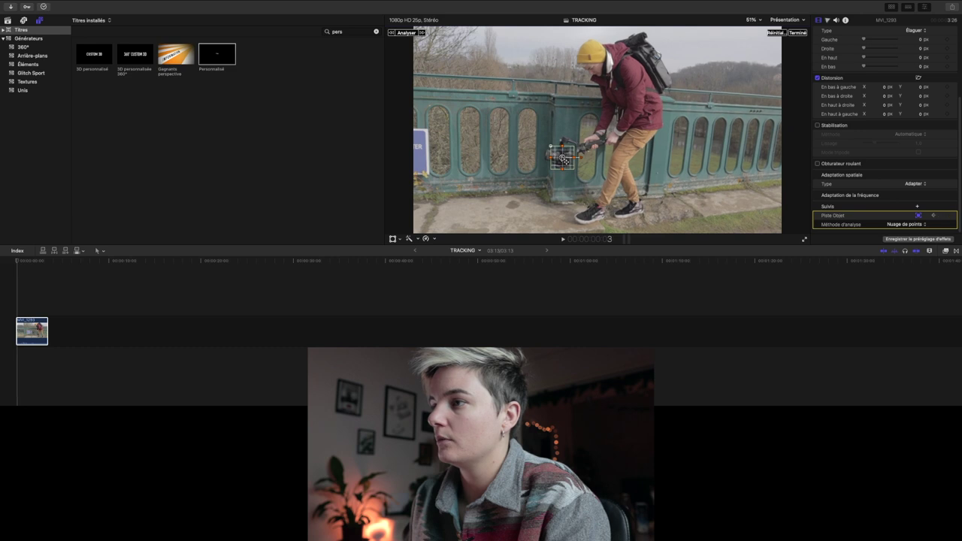
key("Right")
key("Right")
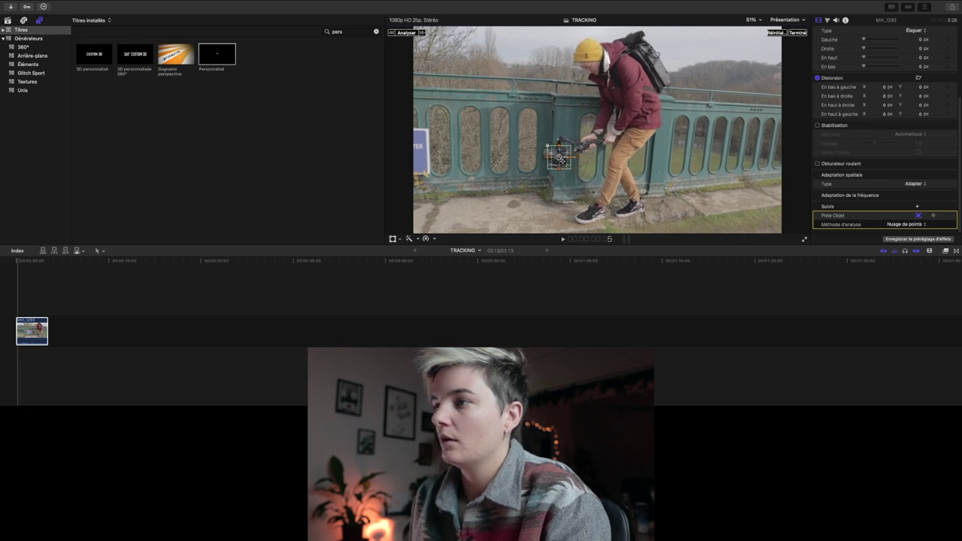
key("Right")
key("Right")
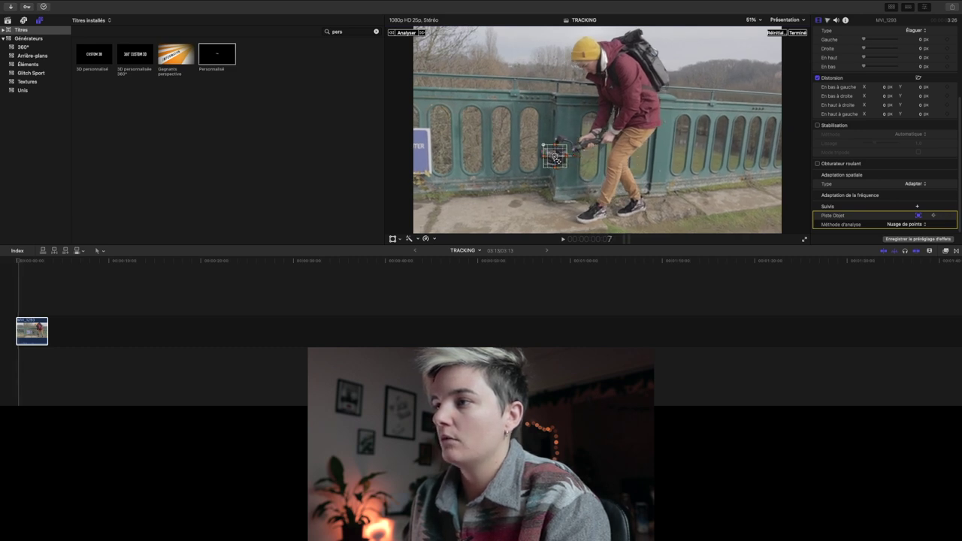
key("Right")
key("Right")
key("Right")
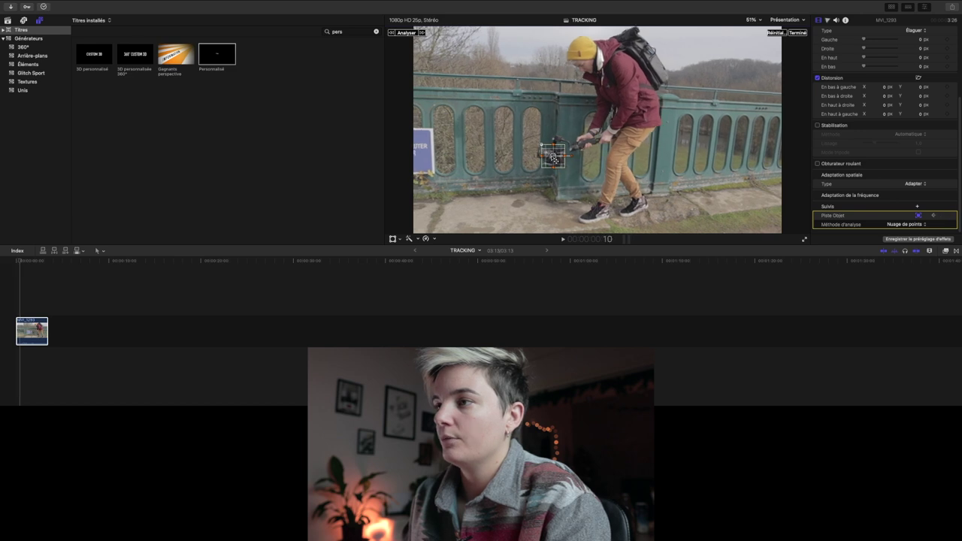
key("Right")
key("Right")
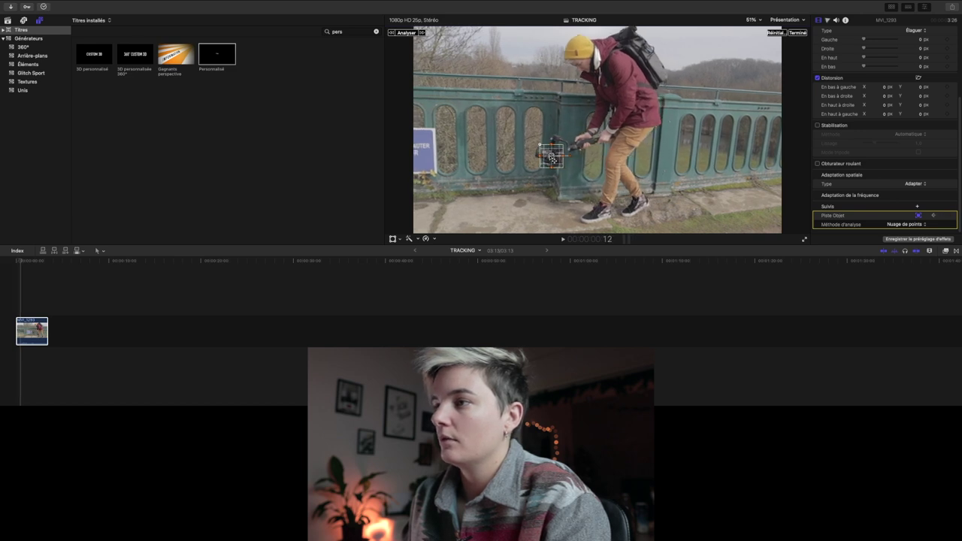
key("Right")
key("Right")
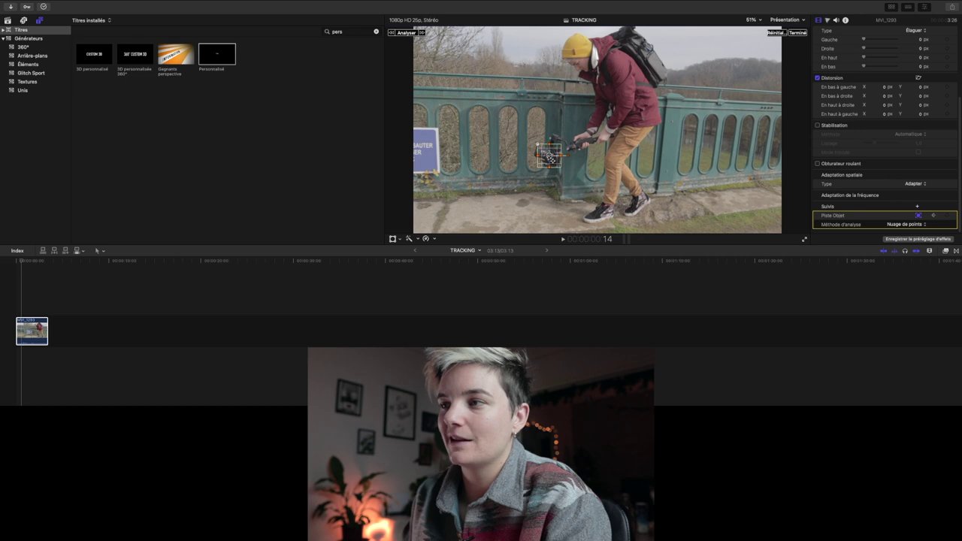
key("Right")
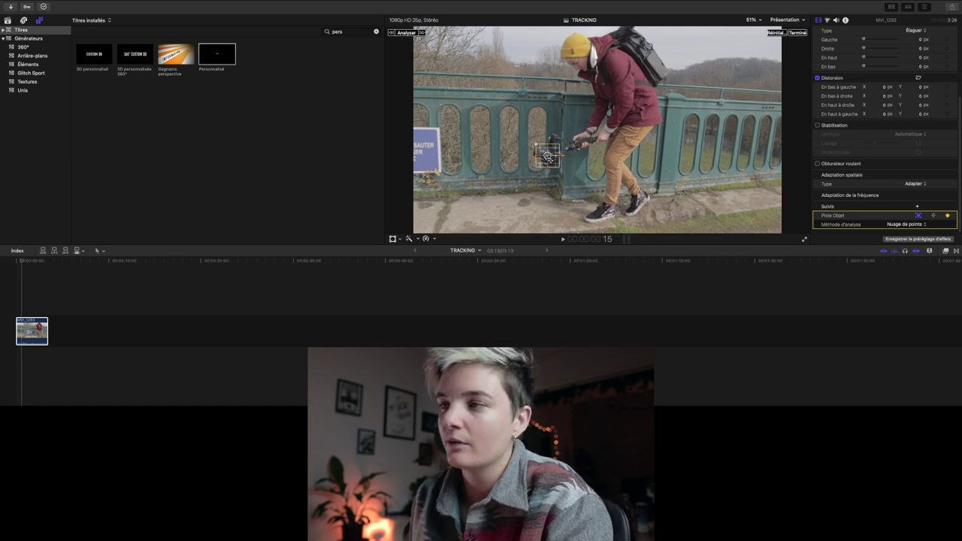
key("Right")
key("Right")
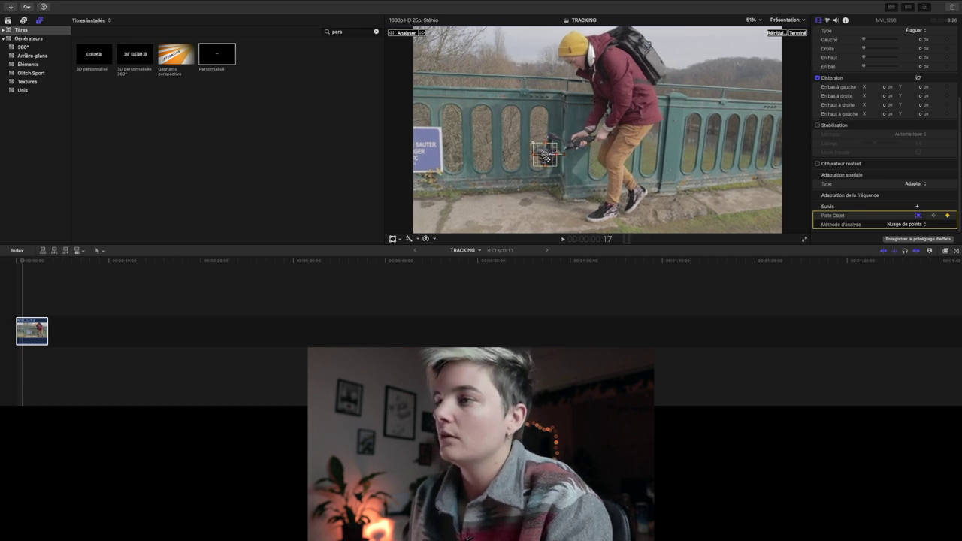
key("Right")
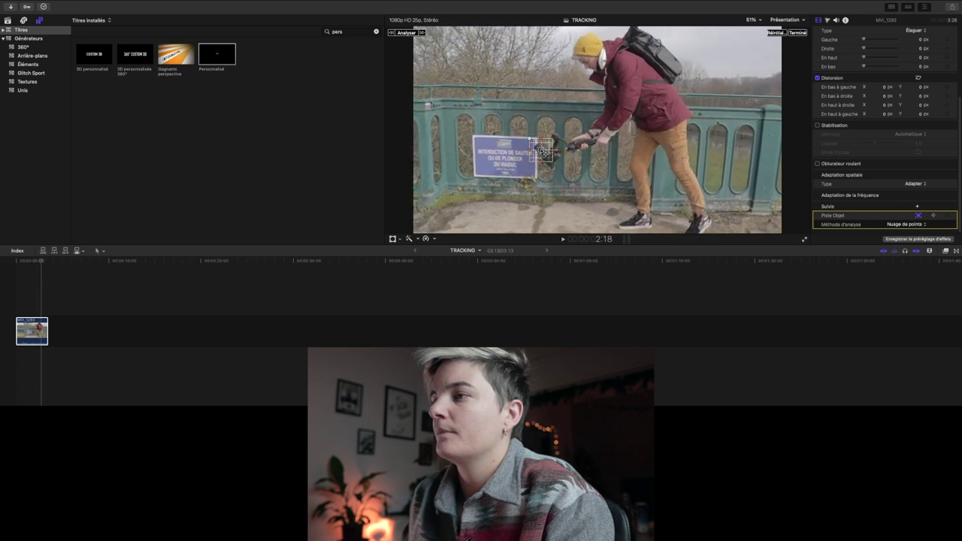
- Return to the clip start, restore the Inspector, and place a Personnalisé title above MVI_1293
left_click(15, 276)
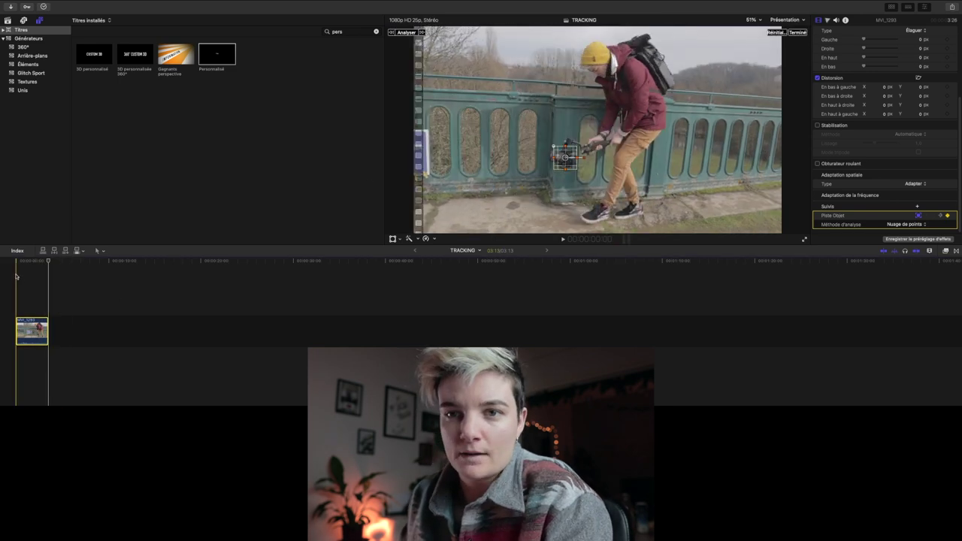
key("super+4")
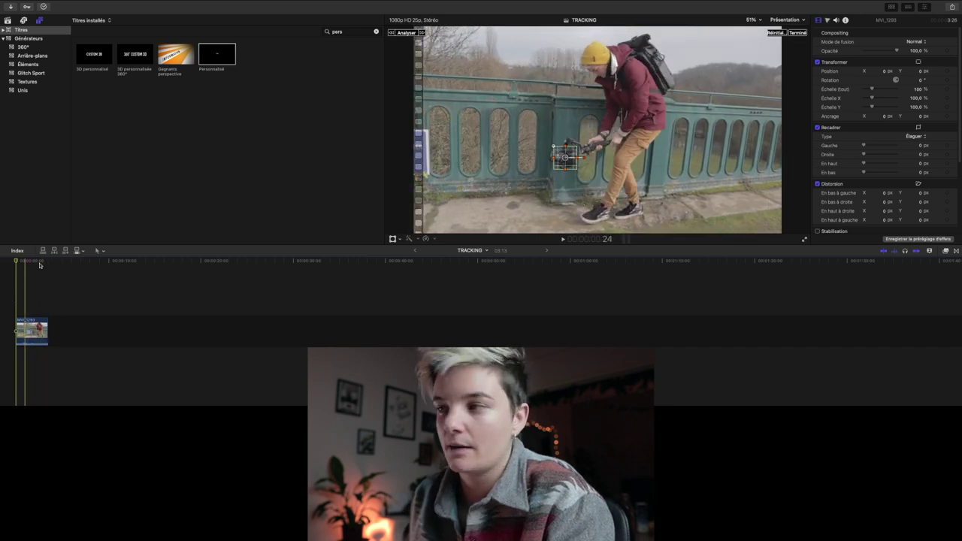
scroll(911, 153, "down", 5)
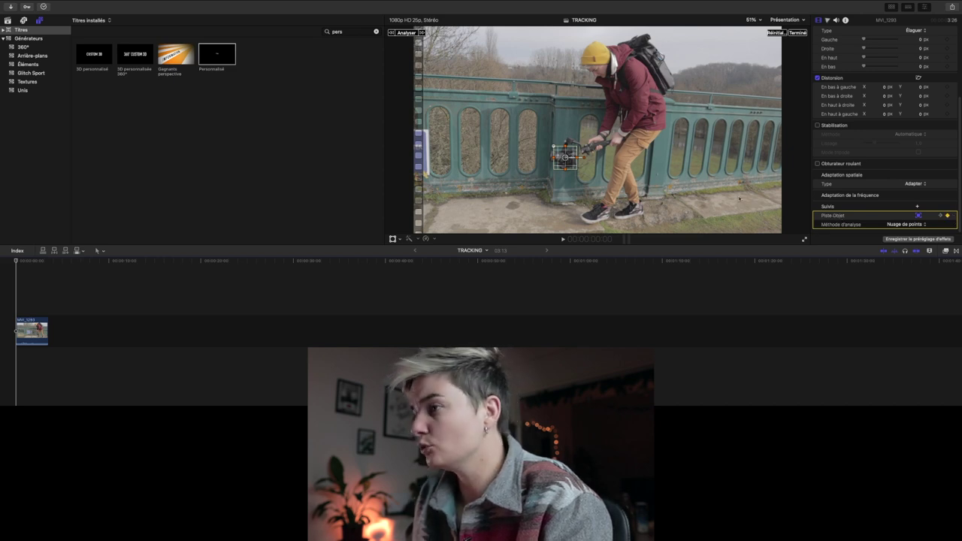
left_click_drag(211, 59, 32, 308)
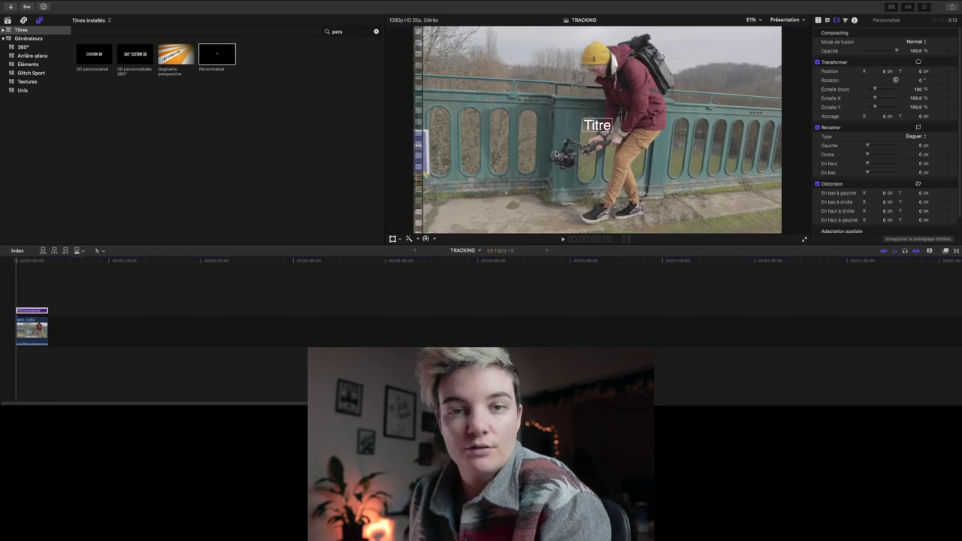
- Attach the Titre title's tracking to the Piste Objet gimbal track
left_click(606, 127)
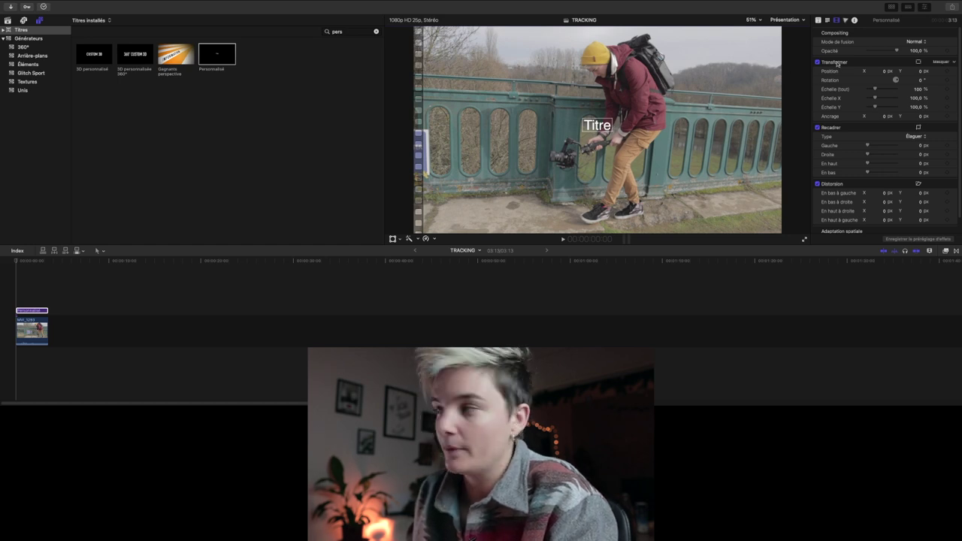
left_click(919, 63)
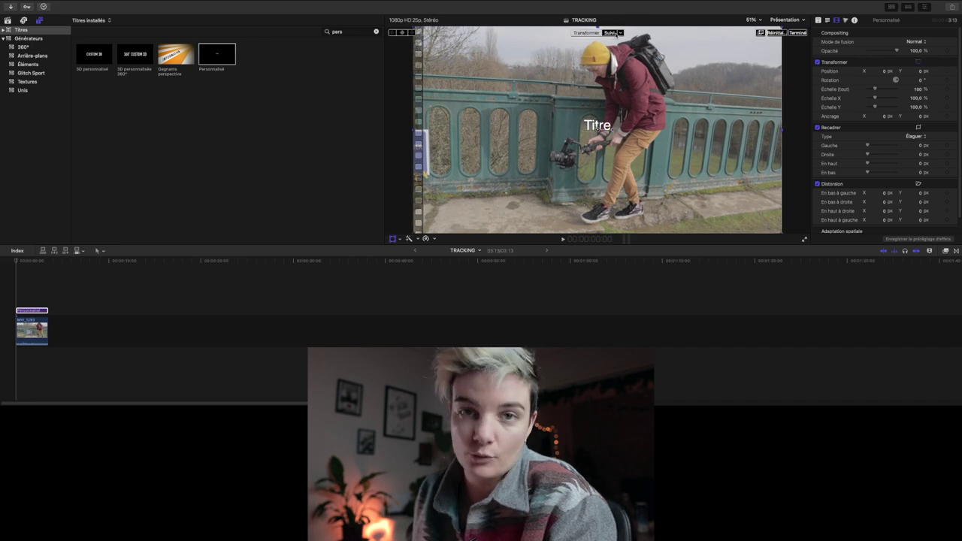
left_click(610, 33)
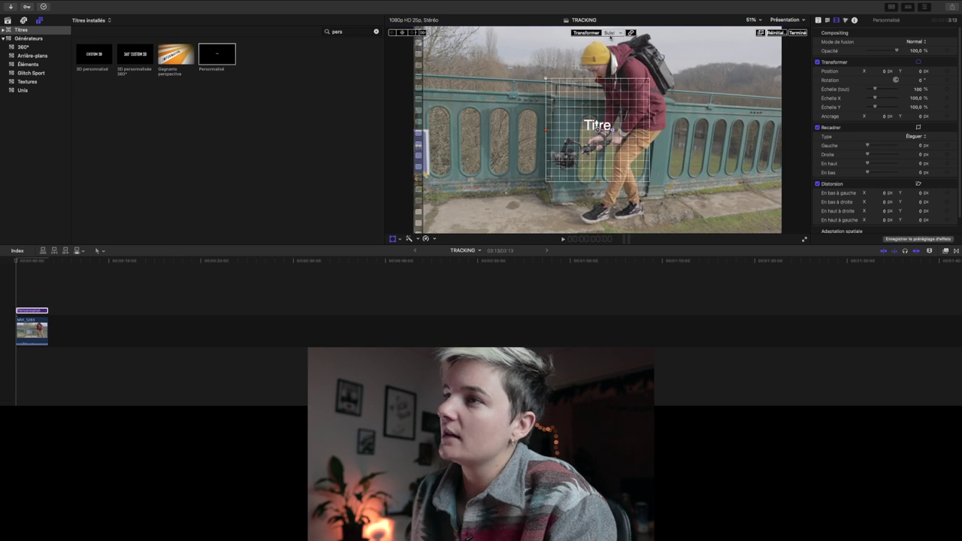
left_click(622, 34)
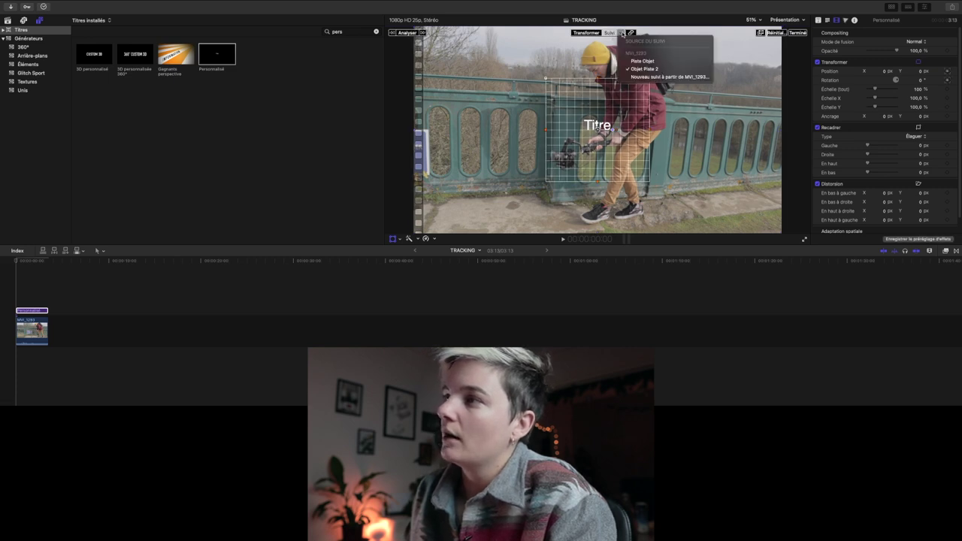
left_click(633, 61)
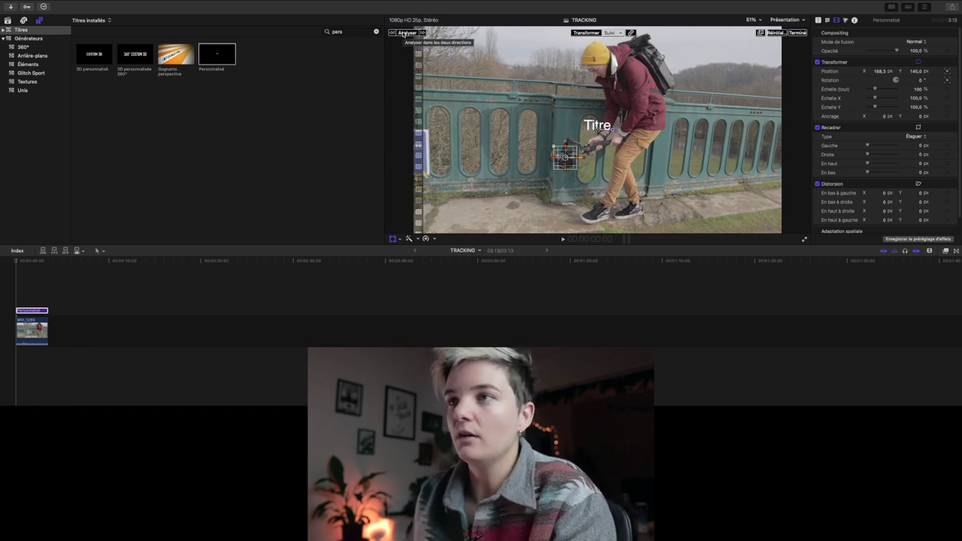
- Analyse the title's motion along the track and preview it, returning to the first frame
left_click(404, 33)
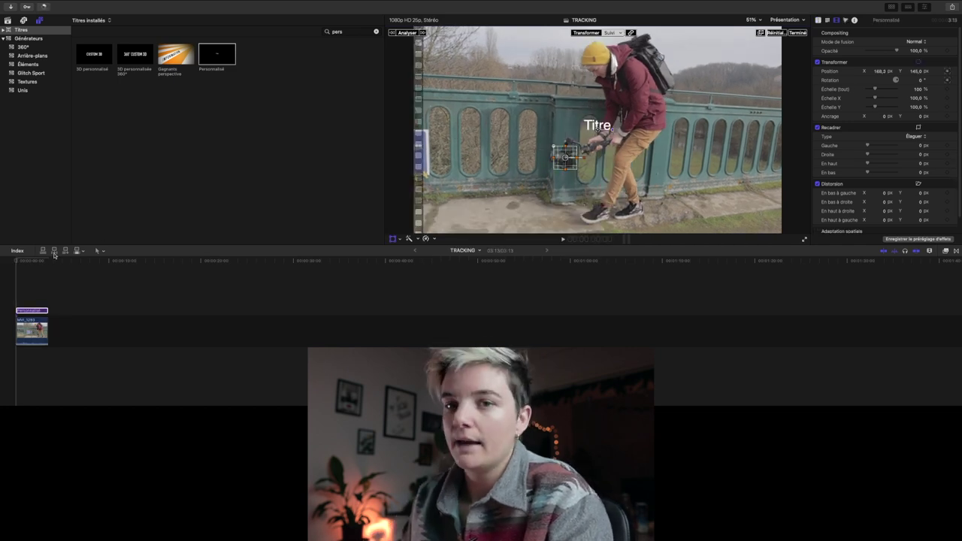
left_click(19, 262)
key("space")
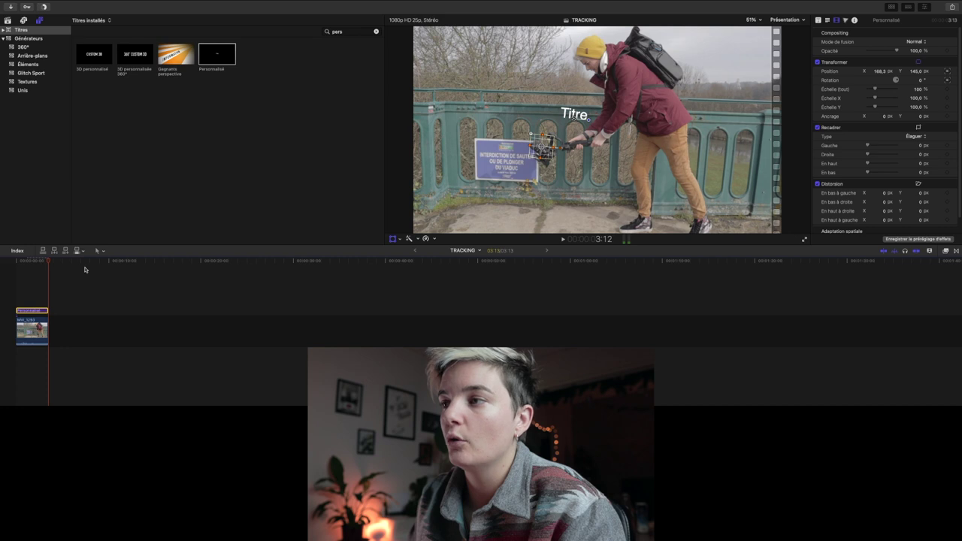
left_click(18, 263)
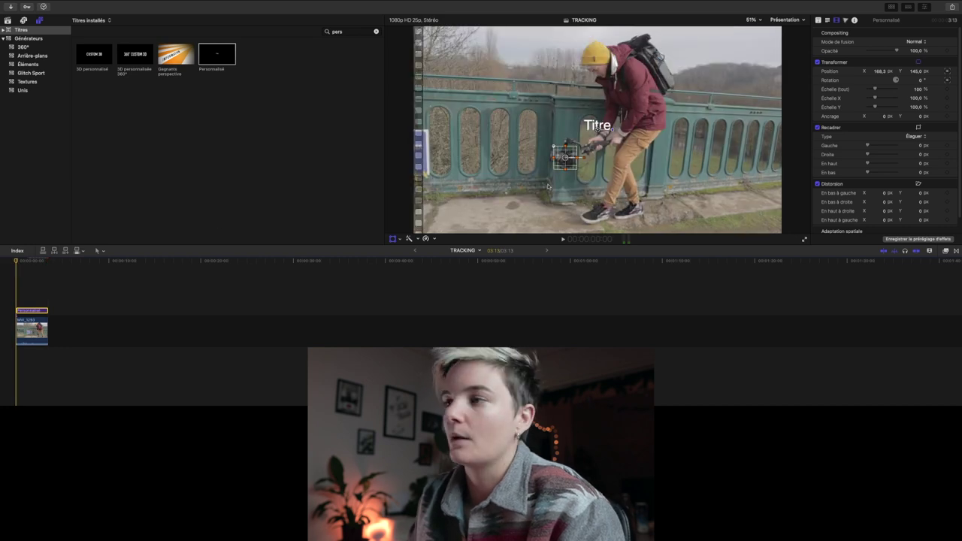
- Move the title below the gimbal to -11.0, -180.1 px and start retyping its text
left_click_drag(604, 132, 592, 158)
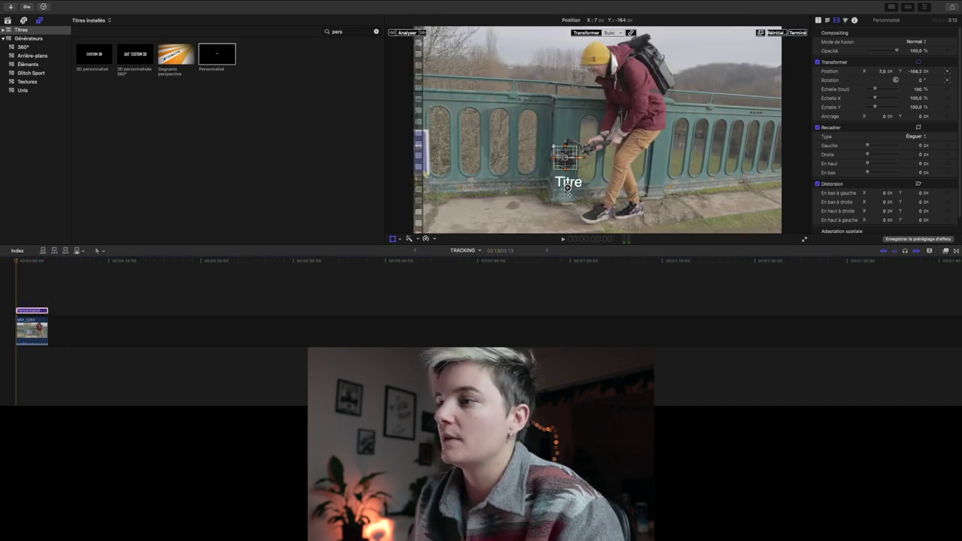
double_click(564, 188)
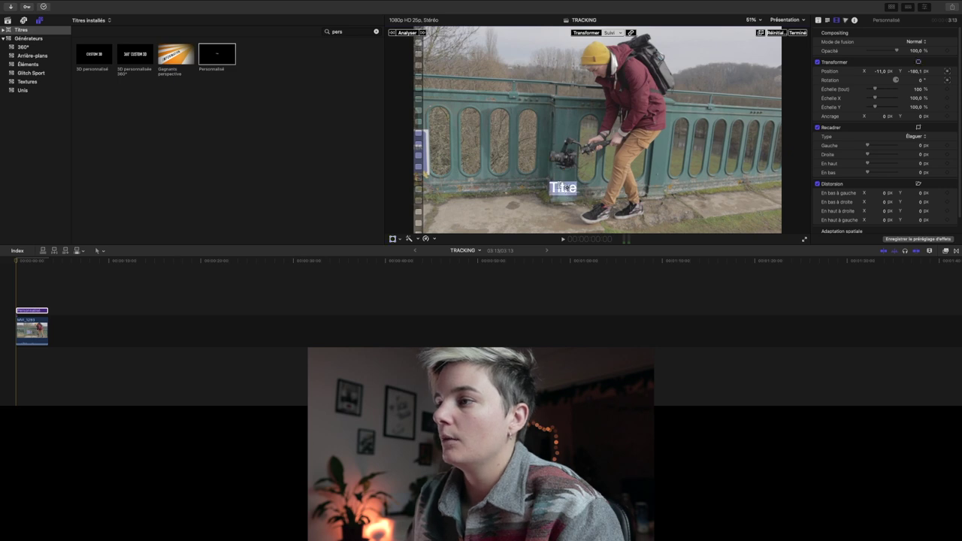
type("Ron")
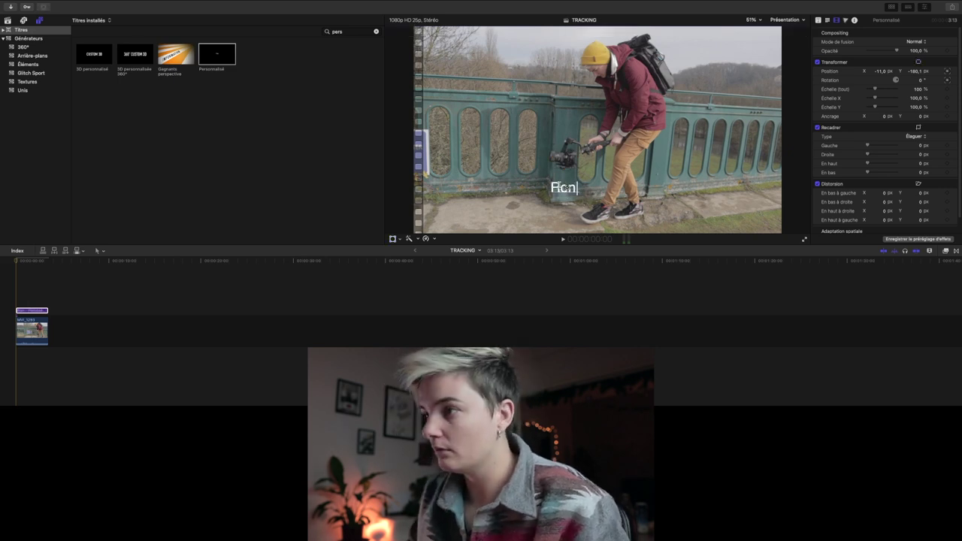
type("in SC")
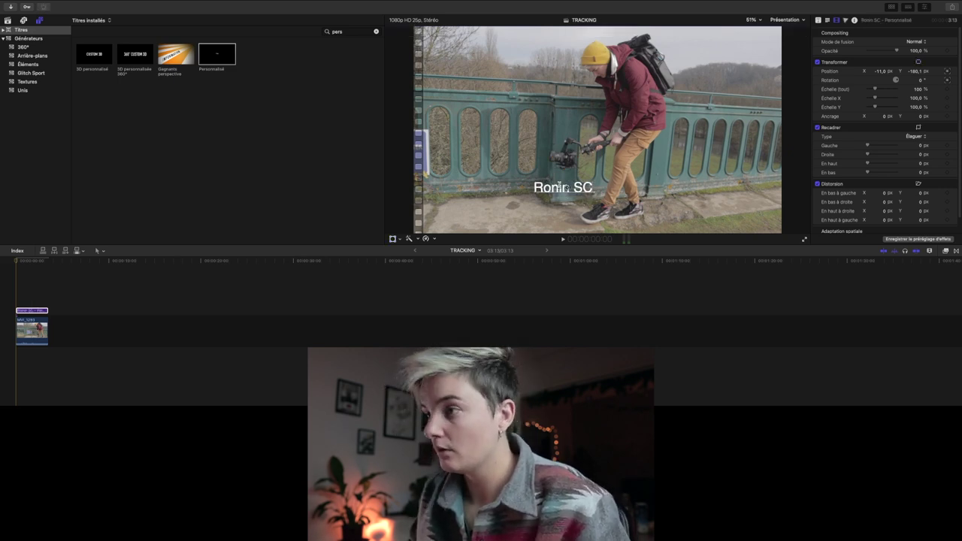
type(" RSC 2")
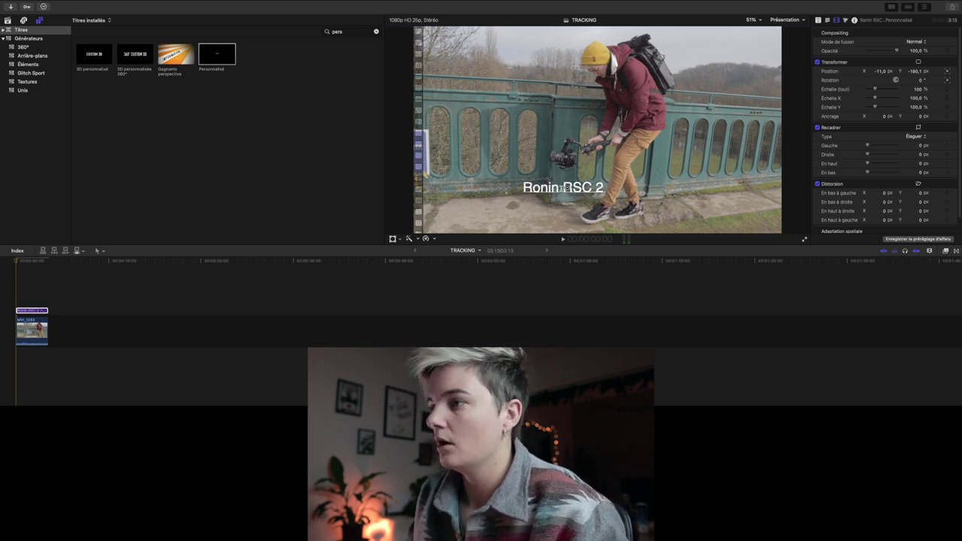
left_click(953, 63)
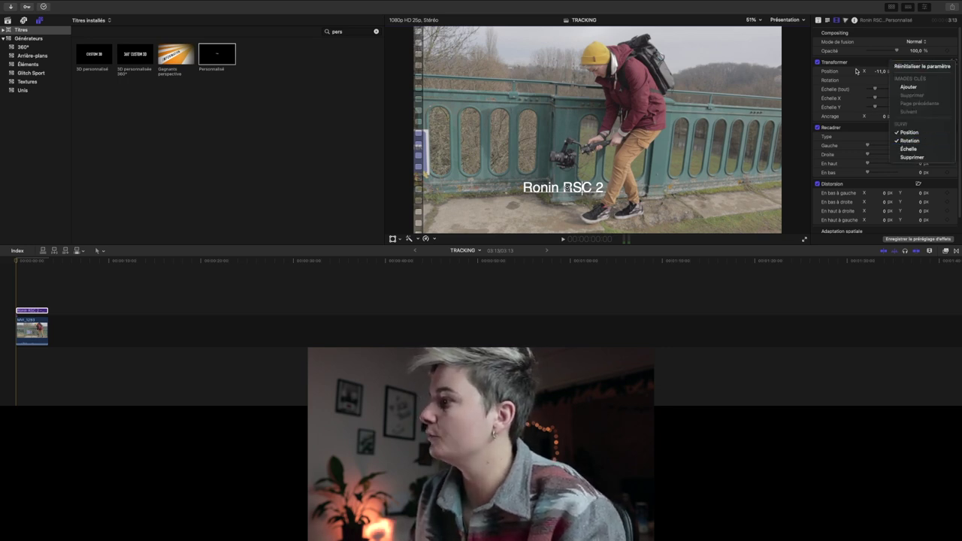
left_click(886, 64)
left_click(955, 62)
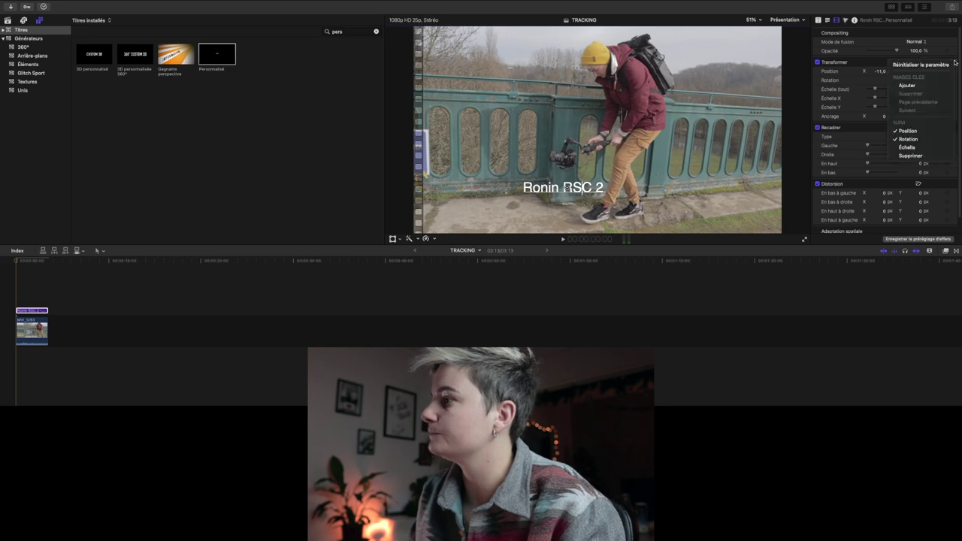
left_click(920, 141)
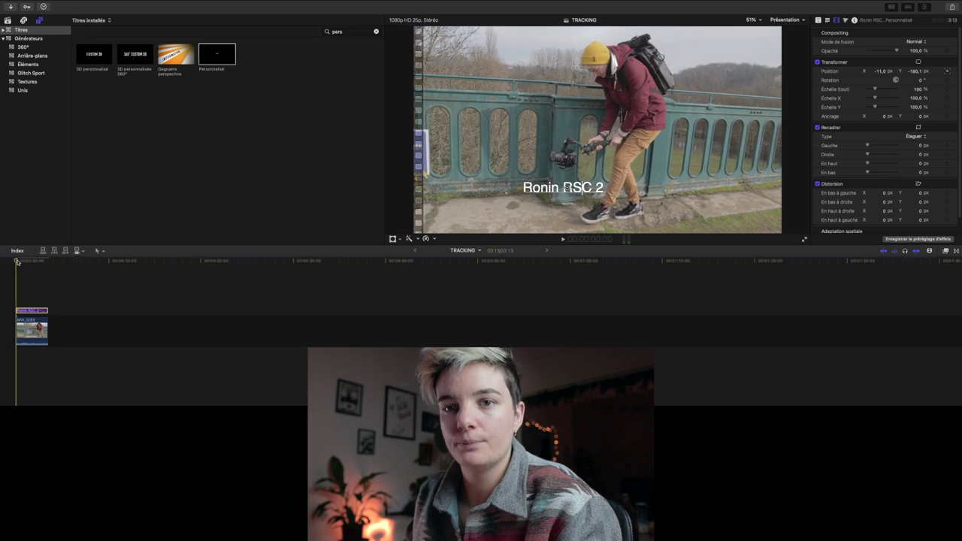
- Play the timeline to check the Ronin RSC 2 title stays below the moving gimbal
key("space")
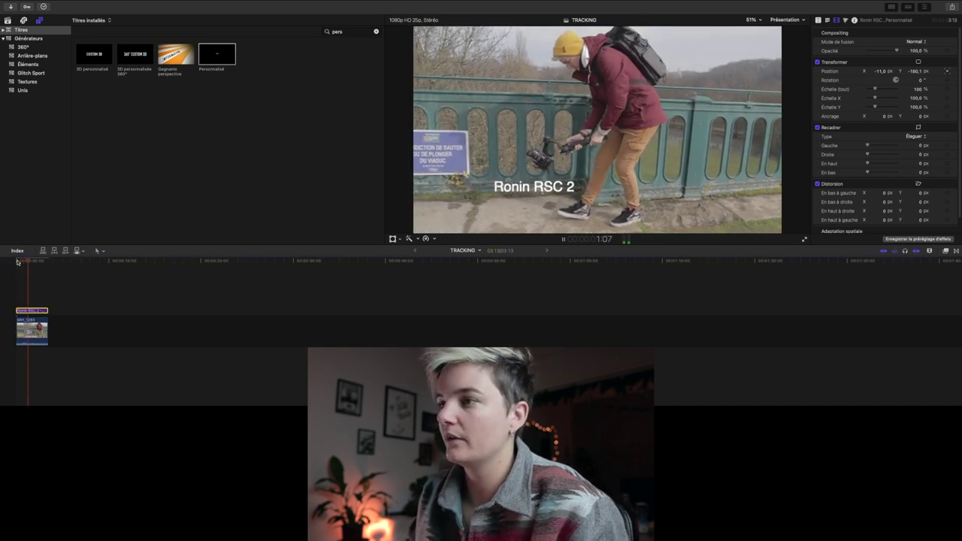